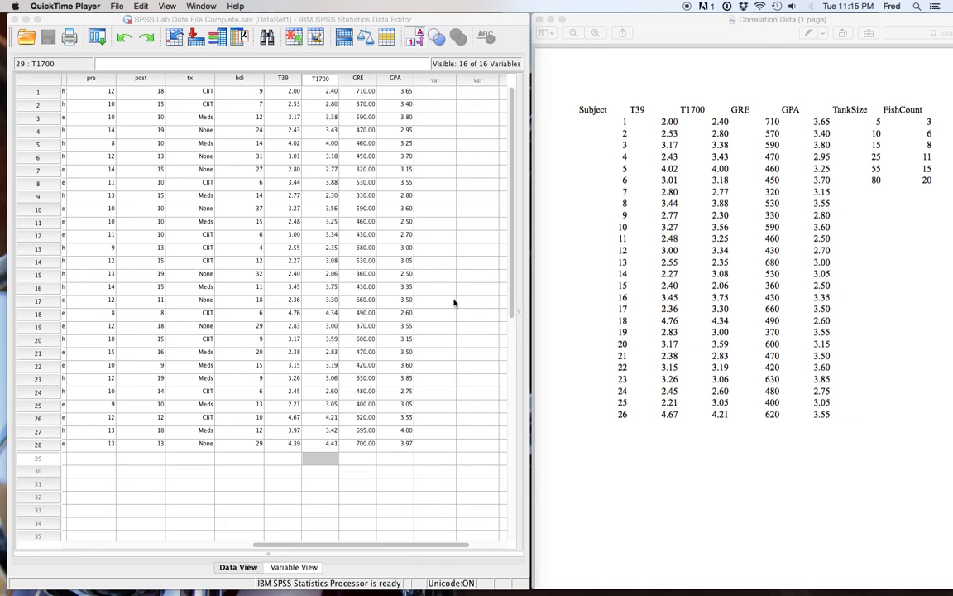
- Toggle the value labels on and off to compare the numeric codes with the category names in gender and supp
click(288, 18)
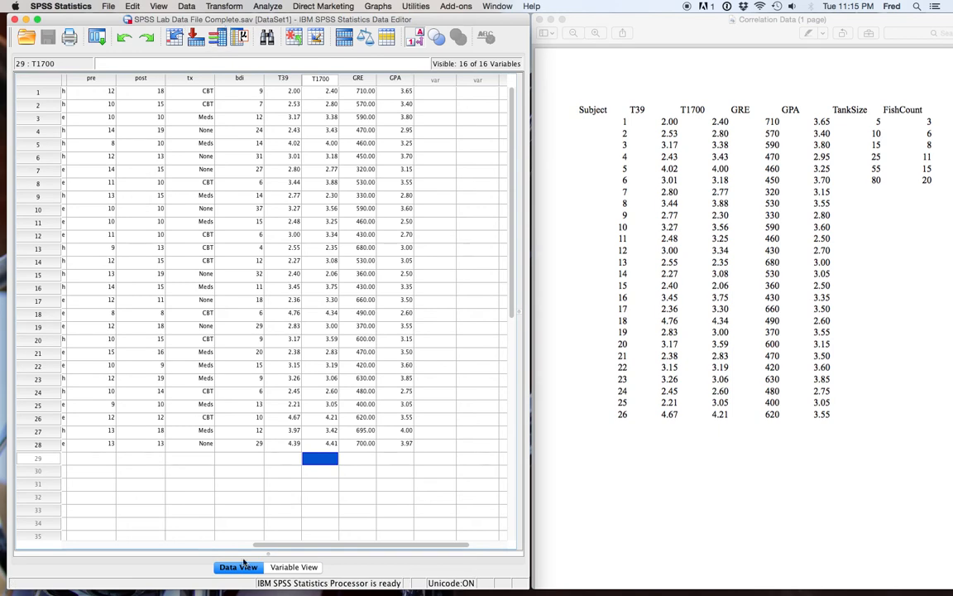
scroll(217, 493, left, 10)
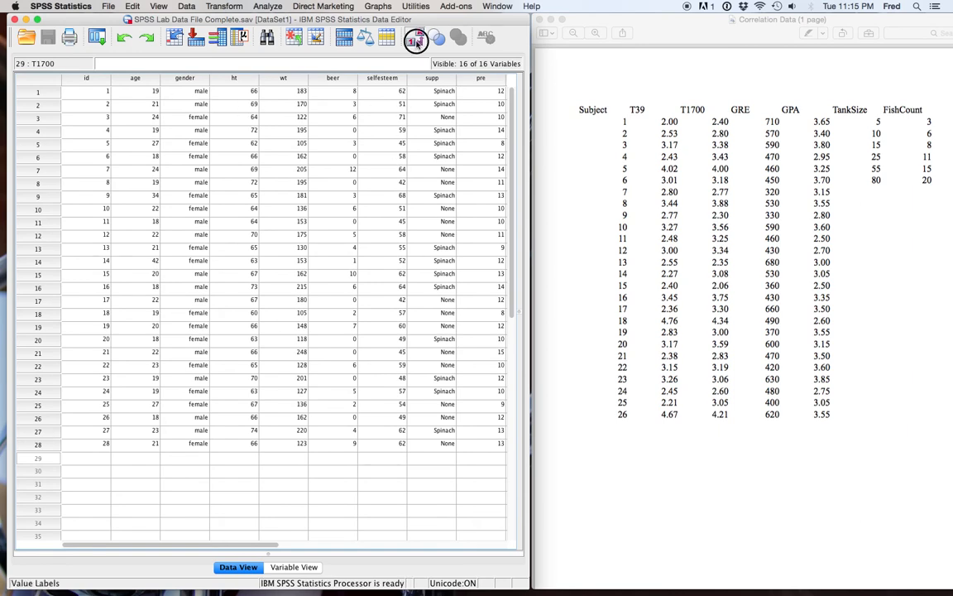
click(418, 41)
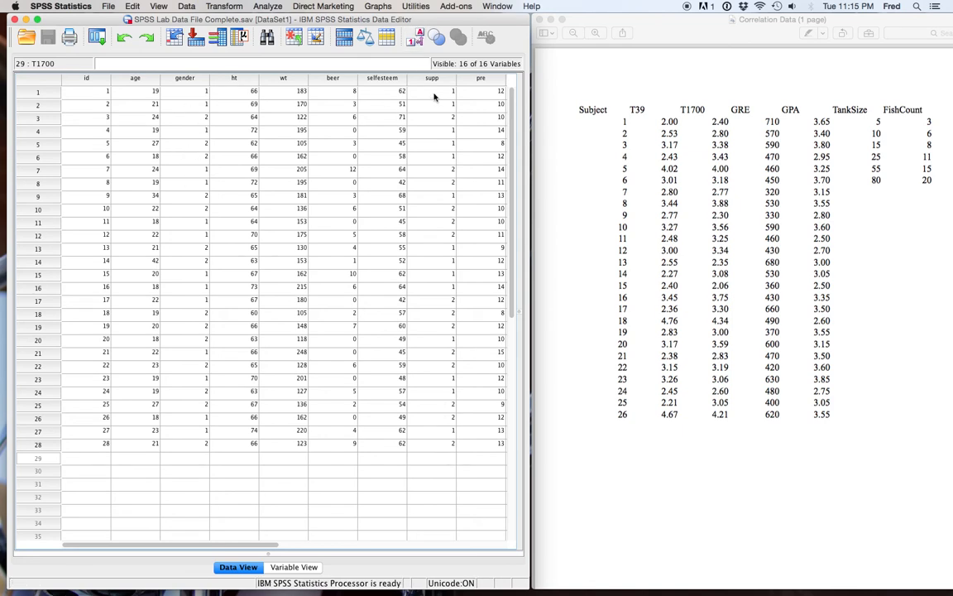
click(417, 44)
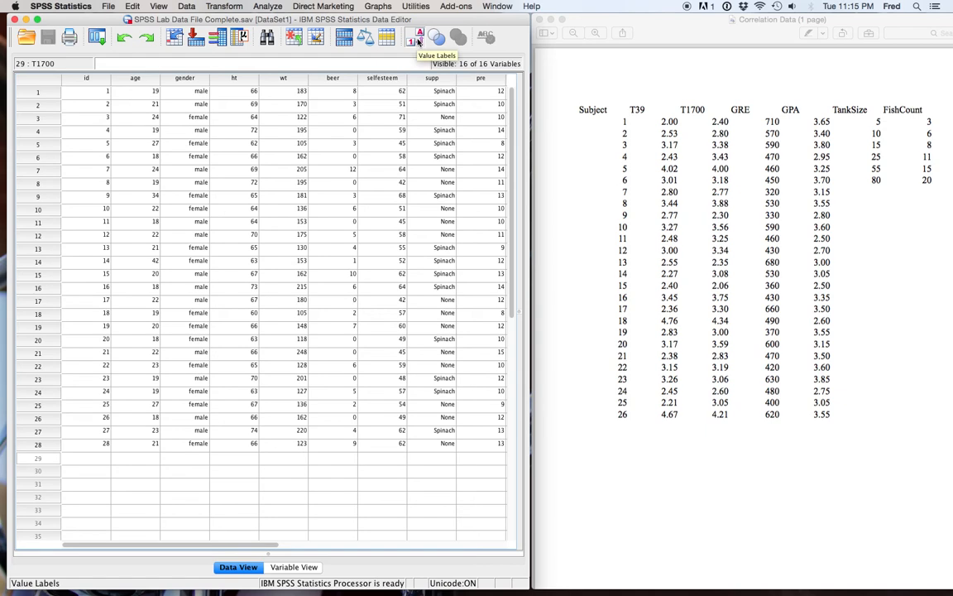
click(419, 41)
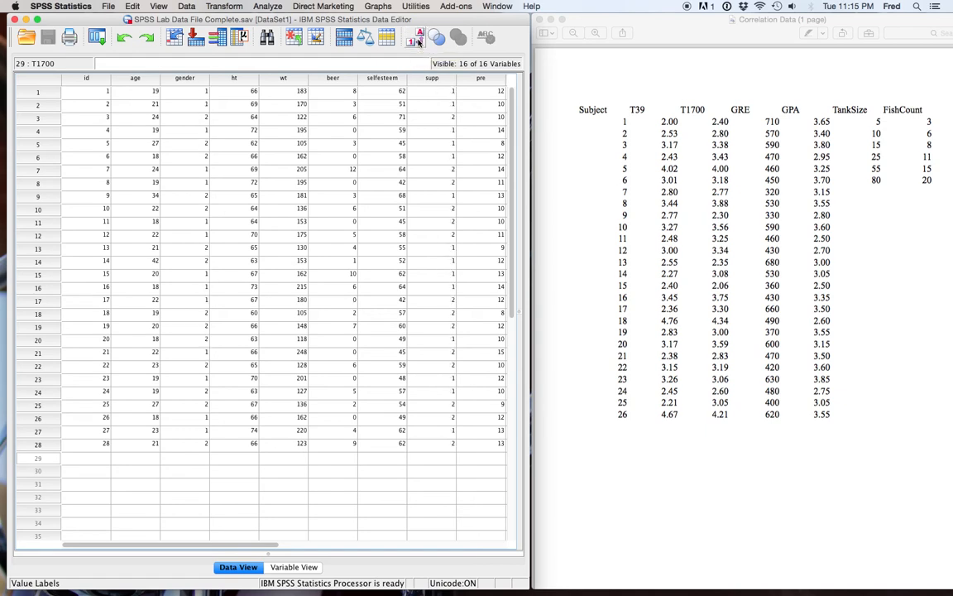
click(418, 41)
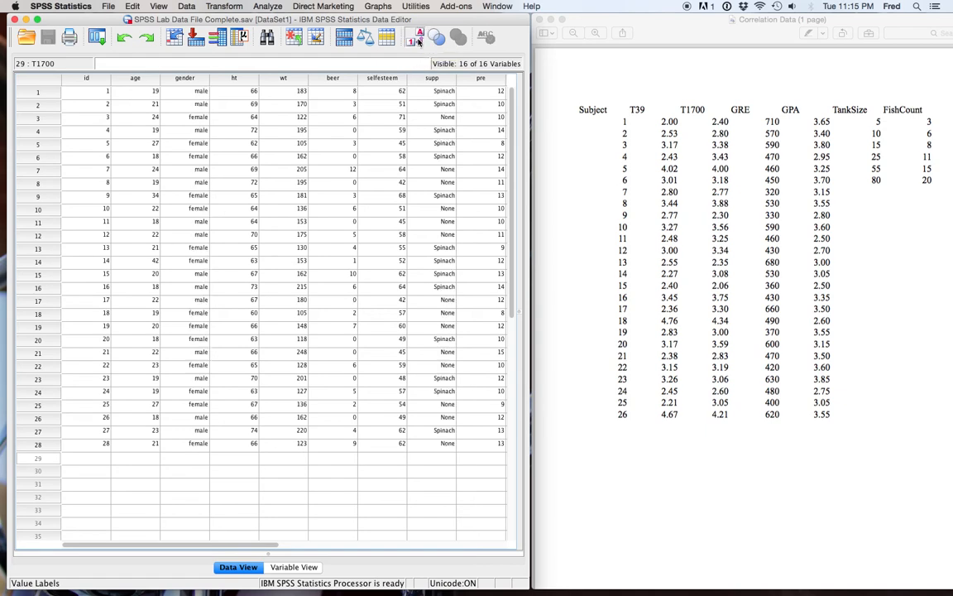
- Review the T39, T1700, GRE and GPA columns alongside the Correlation Data sheet, including its TankSize and FishCount columns
drag(277, 545, 443, 544)
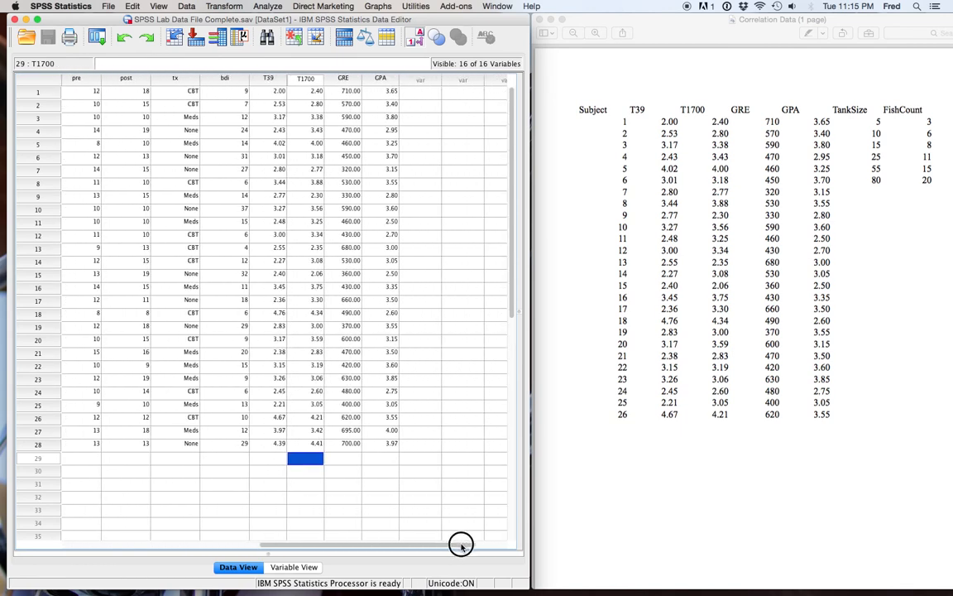
click(269, 92)
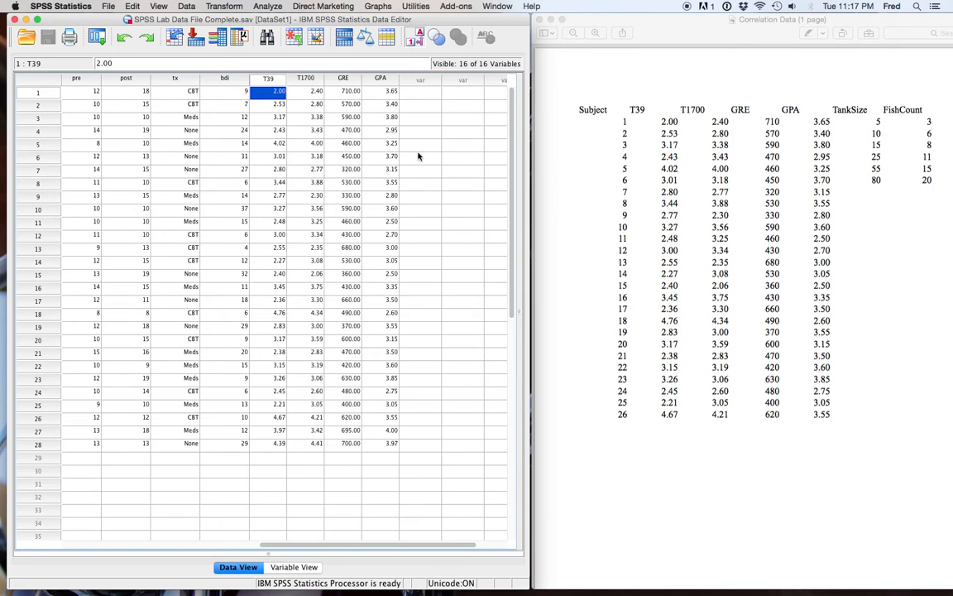
click(732, 69)
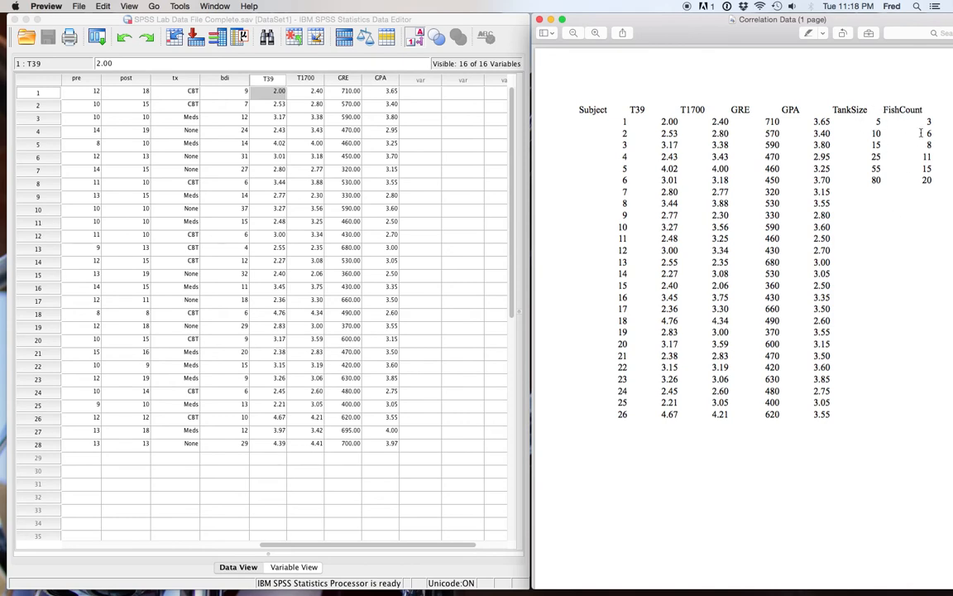
click(506, 22)
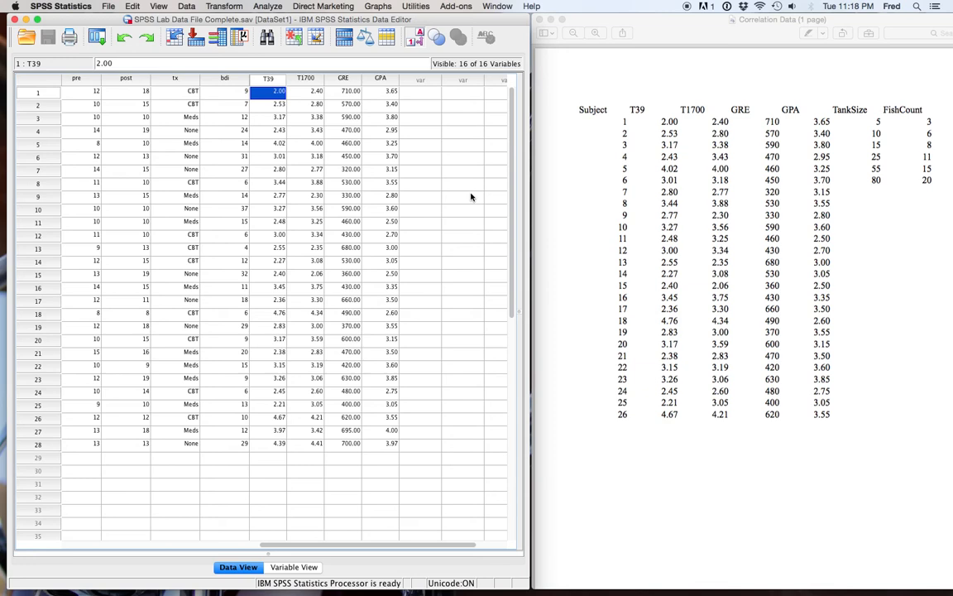
- Define a new numeric variable named TankSize after GPA and set its measurement level to Scale
click(285, 568)
click(74, 282)
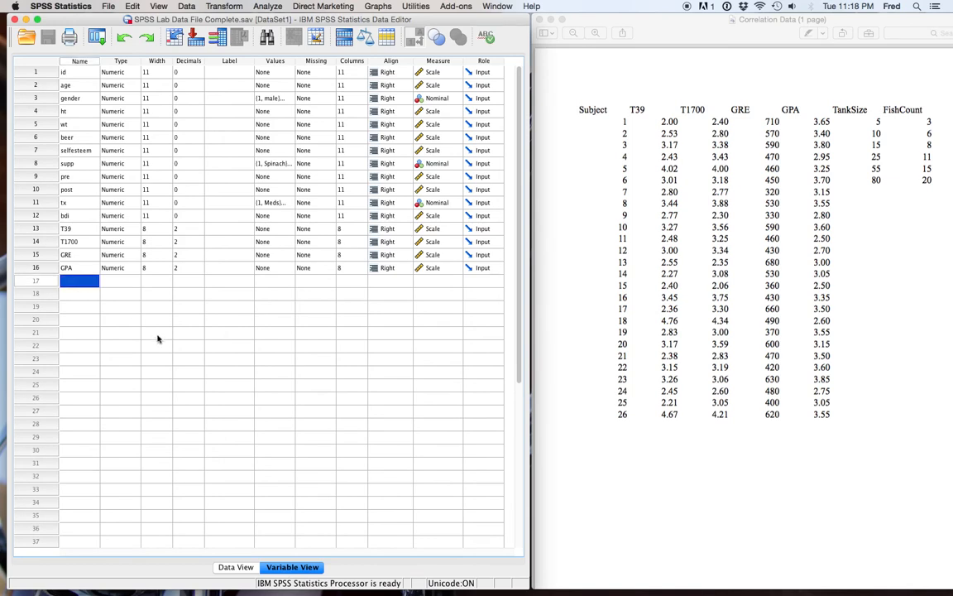
text(TankSize)
key(Tab)
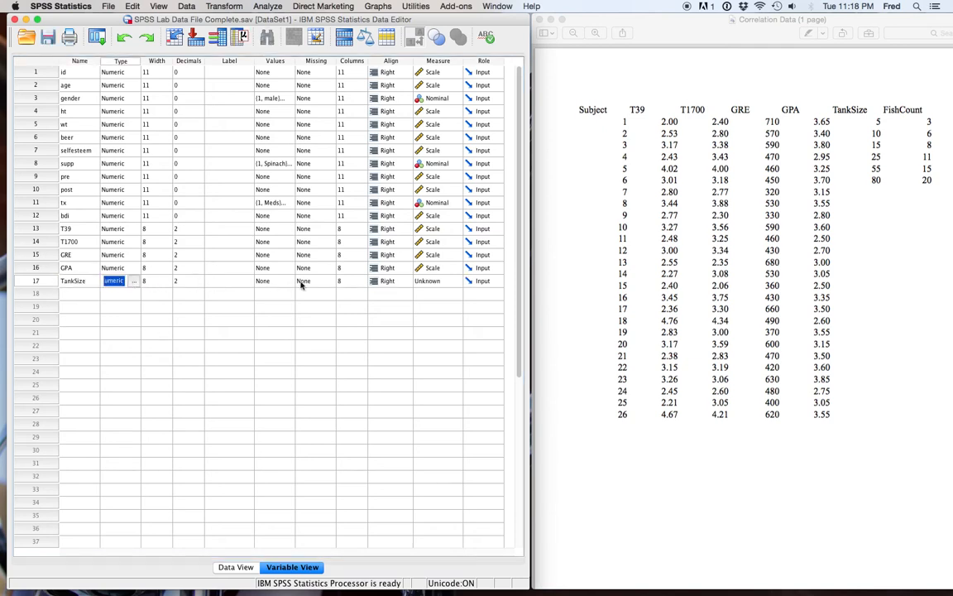
click(459, 282)
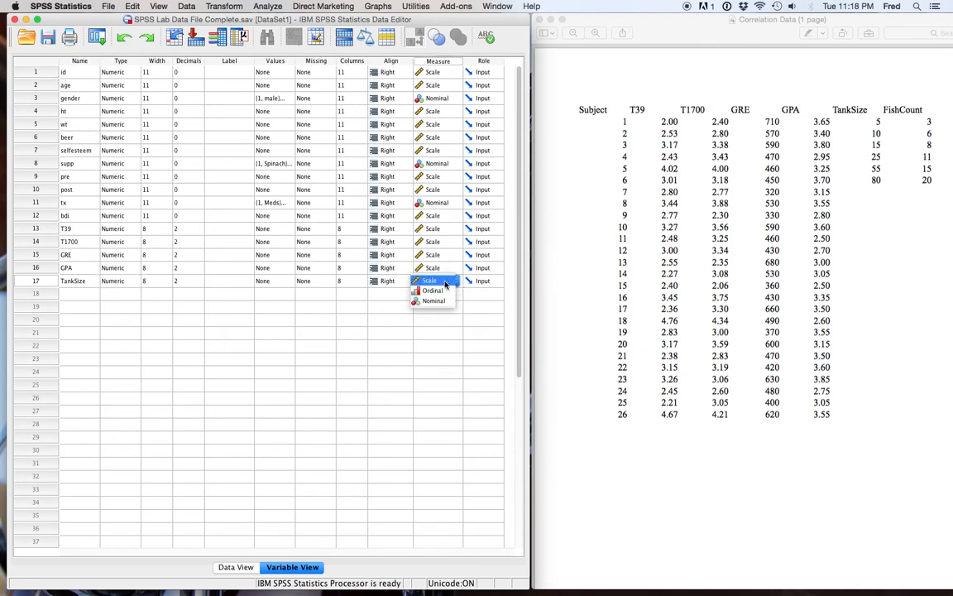
click(432, 282)
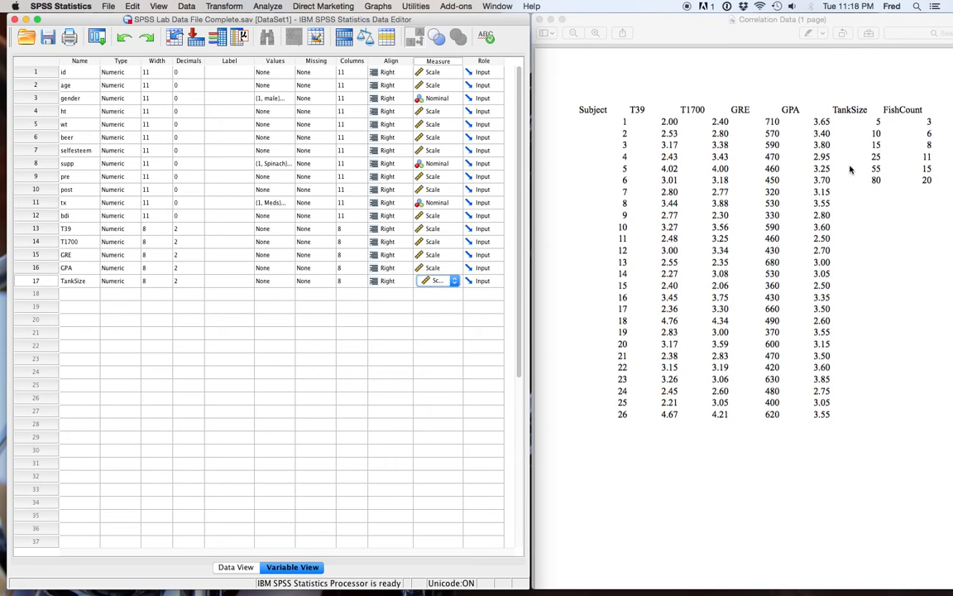
click(454, 283)
click(447, 281)
- Define a new numeric variable named FishCount below TankSize and set its measurement level to Scale
click(72, 298)
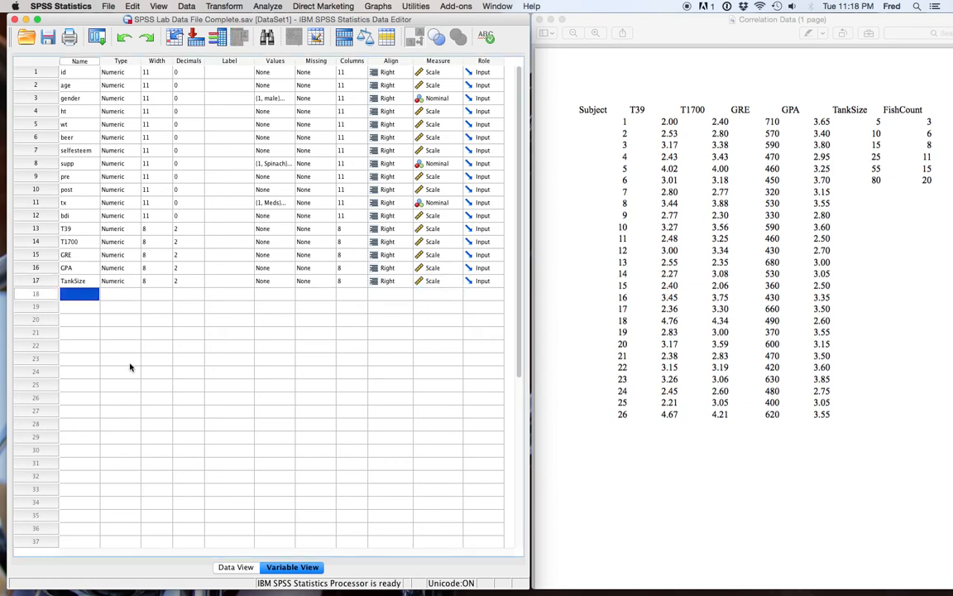
text(FishCount)
key(Tab)
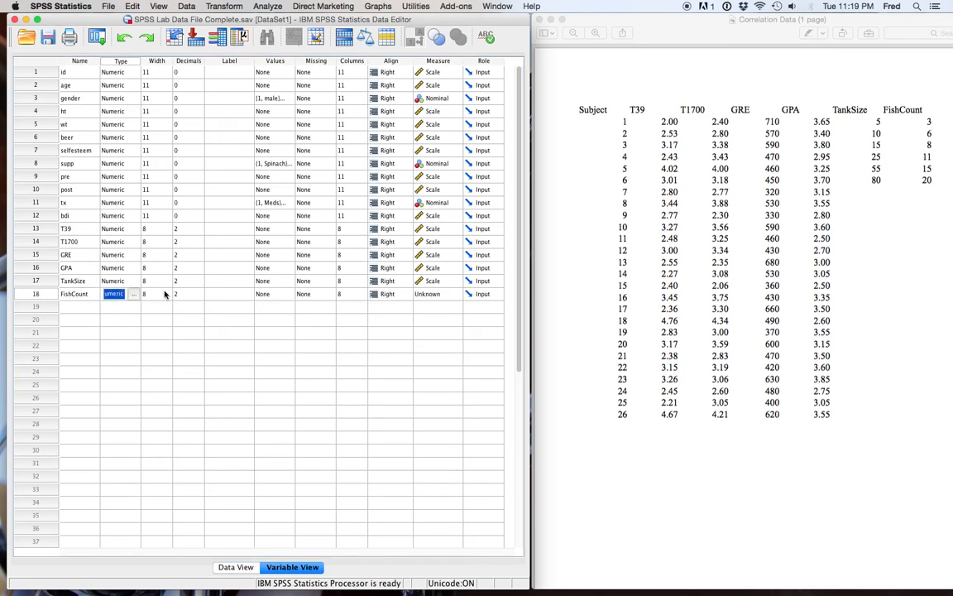
click(439, 294)
click(436, 308)
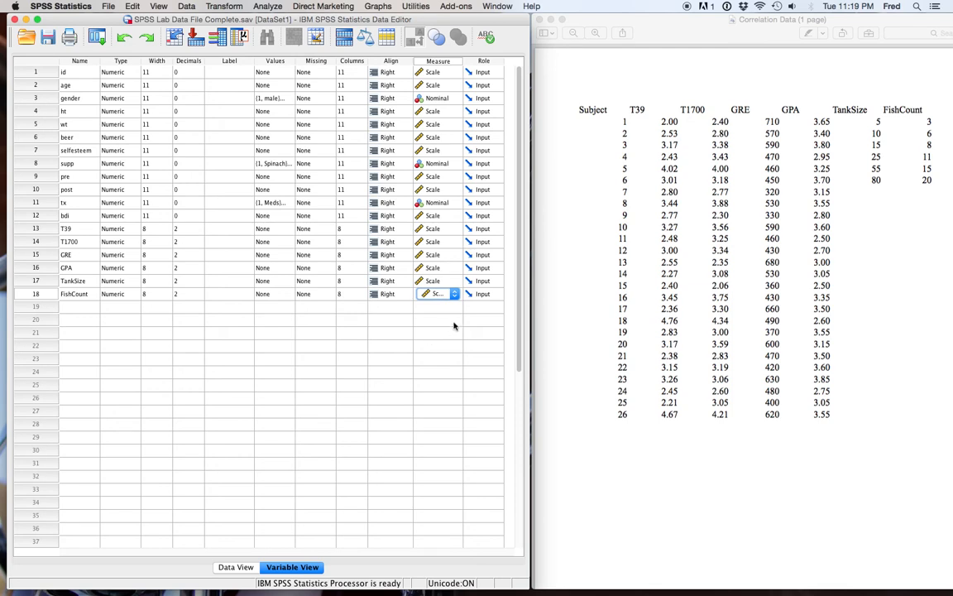
- Enter the TankSize data 5, 10, 15, 25, 55 and 80 for cases 1 to 6
click(232, 569)
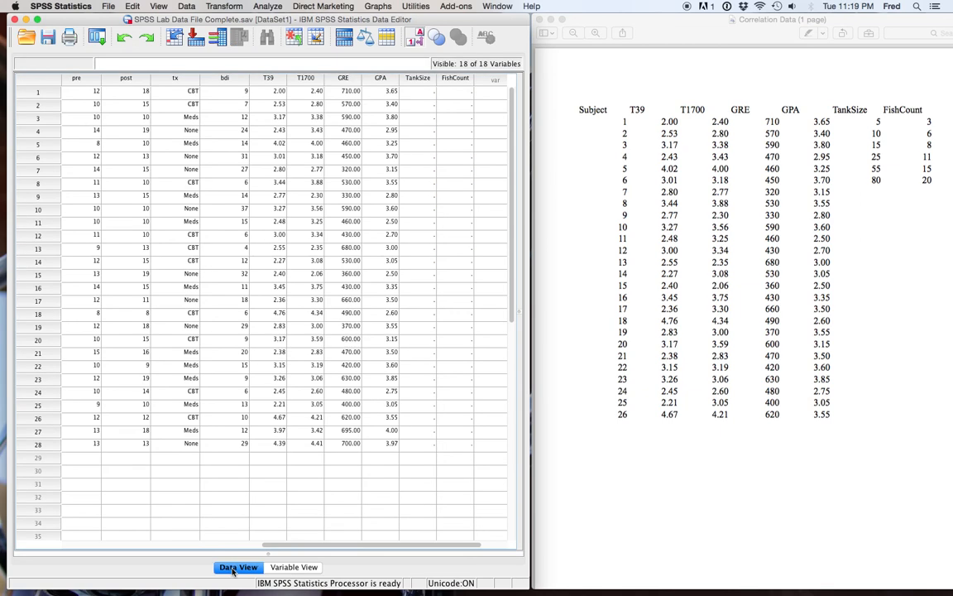
click(426, 93)
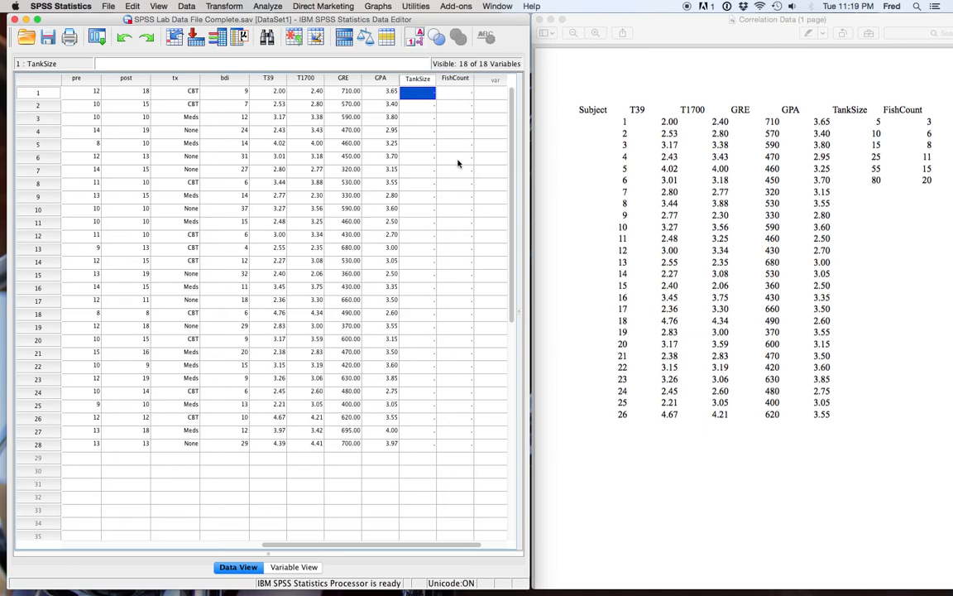
text(5)
key(Return)
text(10)
key(Return)
text(15)
key(Return)
text(25)
key(Return)
text(55)
key(Return)
text(80)
key(Return)
- Enter the FishCount data 3, 6, 8, 11, 15 and 20 for cases 1 to 6
click(455, 93)
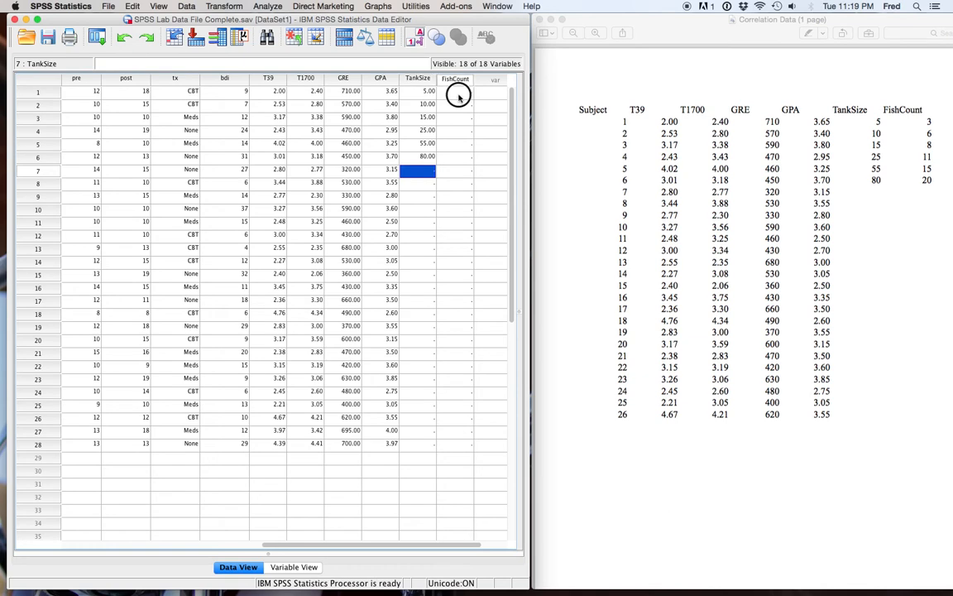
text(3)
key(Return)
text(6)
key(Return)
text(8)
key(Return)
text(11)
key(Return)
text(15)
key(Return)
text(20)
key(Return)
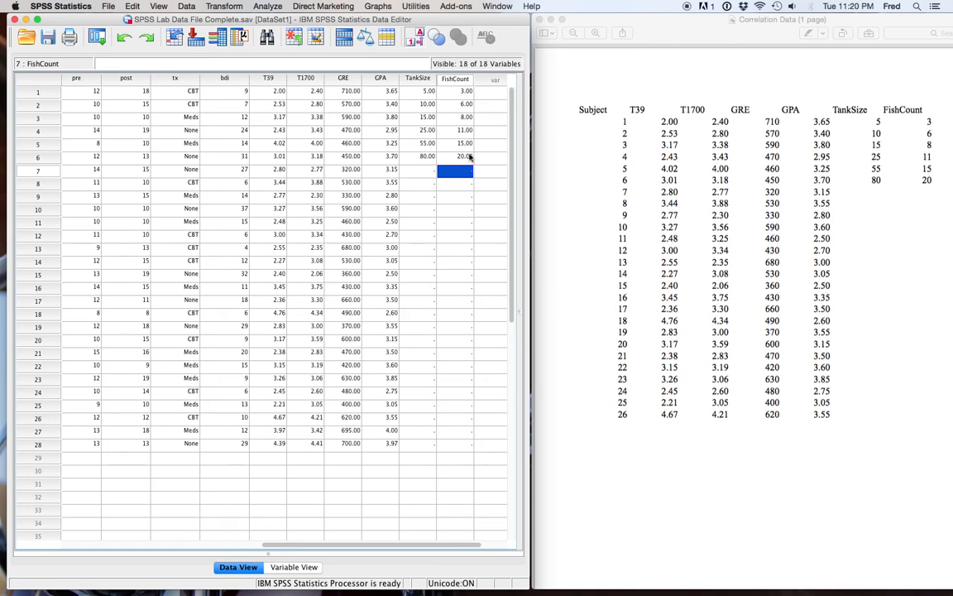
- Switch to Word, minimize the Lab 5 example write-up and create a new blank document
mouse_move(664, 590)
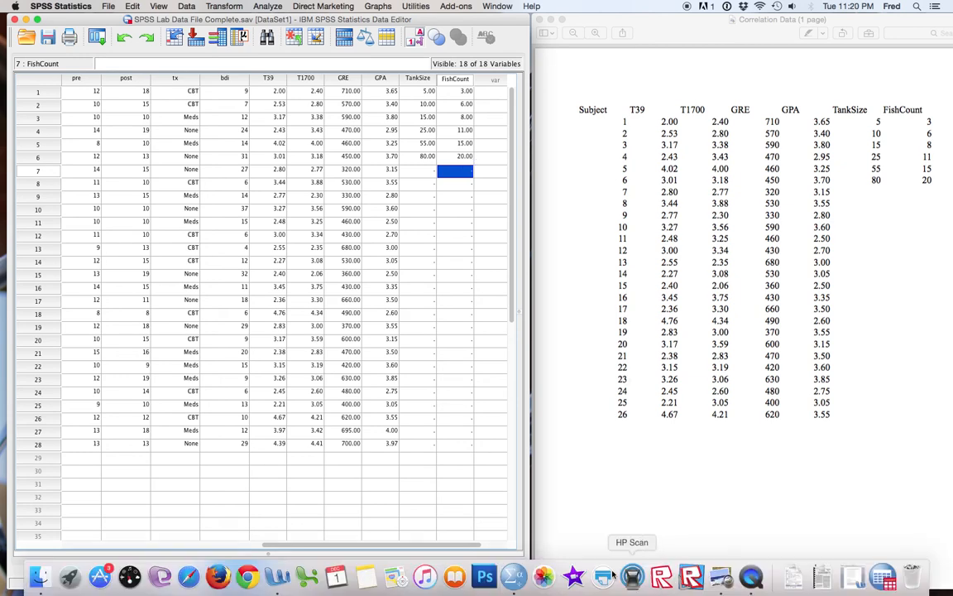
click(279, 577)
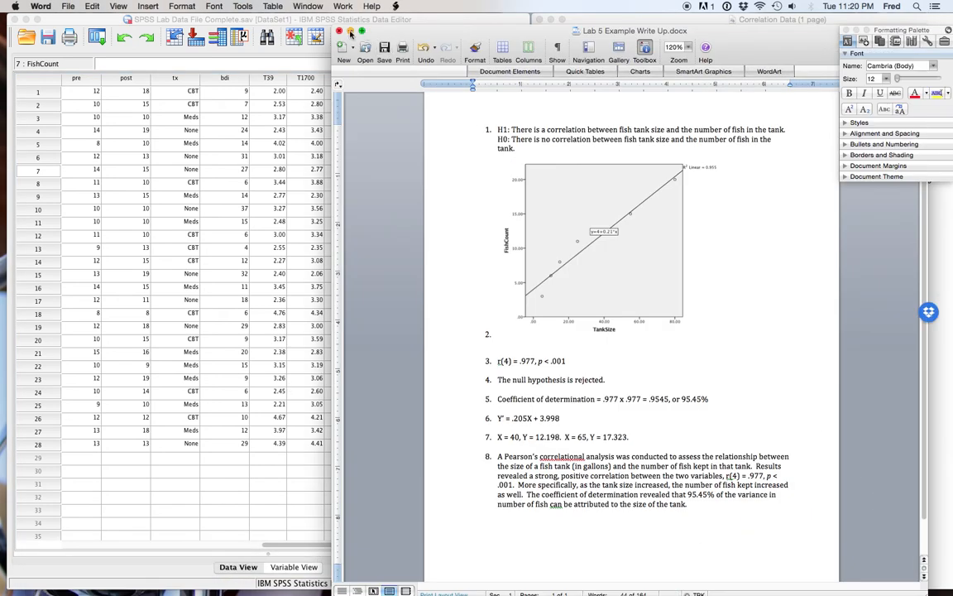
click(350, 30)
click(68, 6)
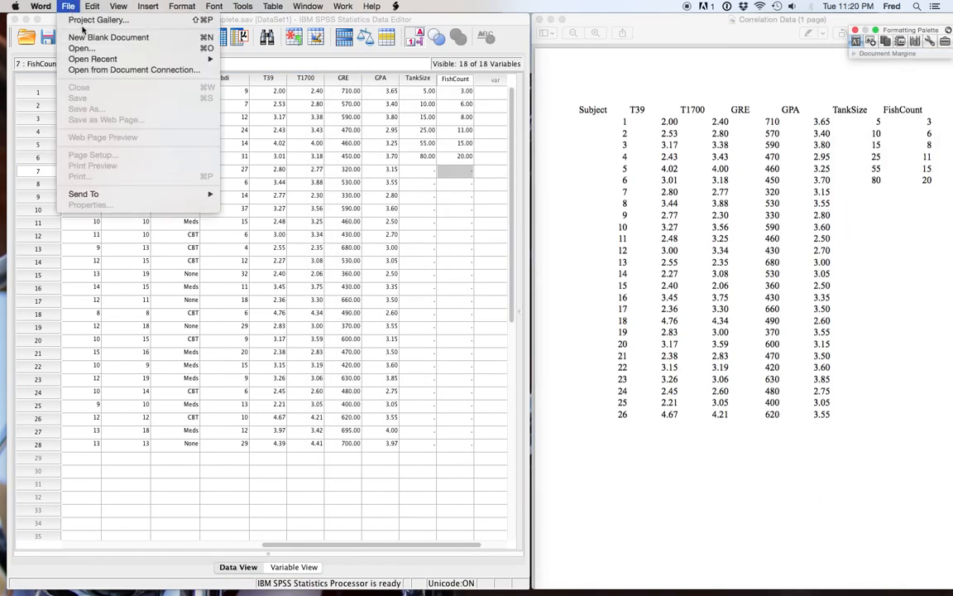
click(81, 37)
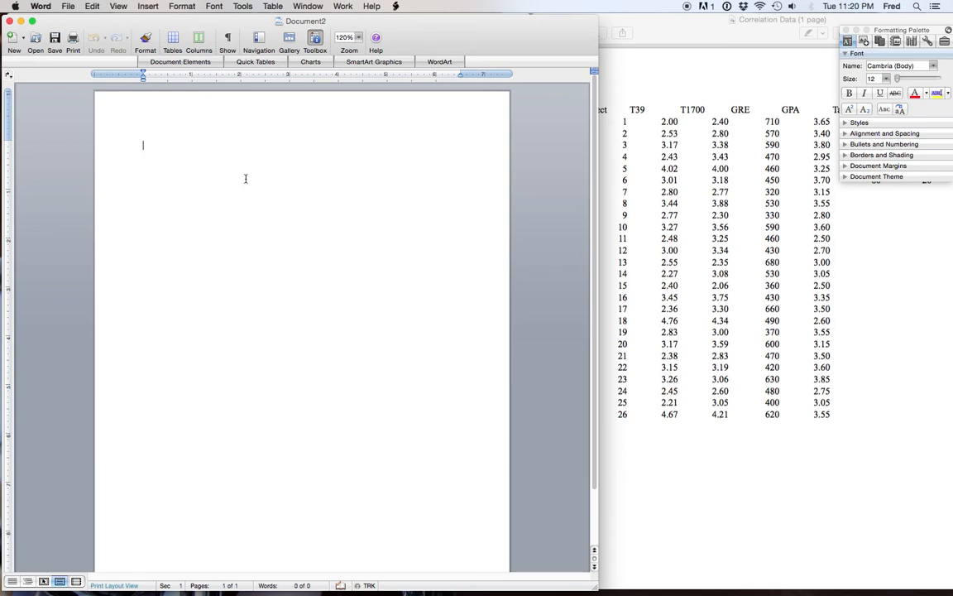
- Write list item 1: "H1: There is a correlation between tank size (in gallons) and the number of fish kept in that tank."
text(1.)
text(H1: There is a)
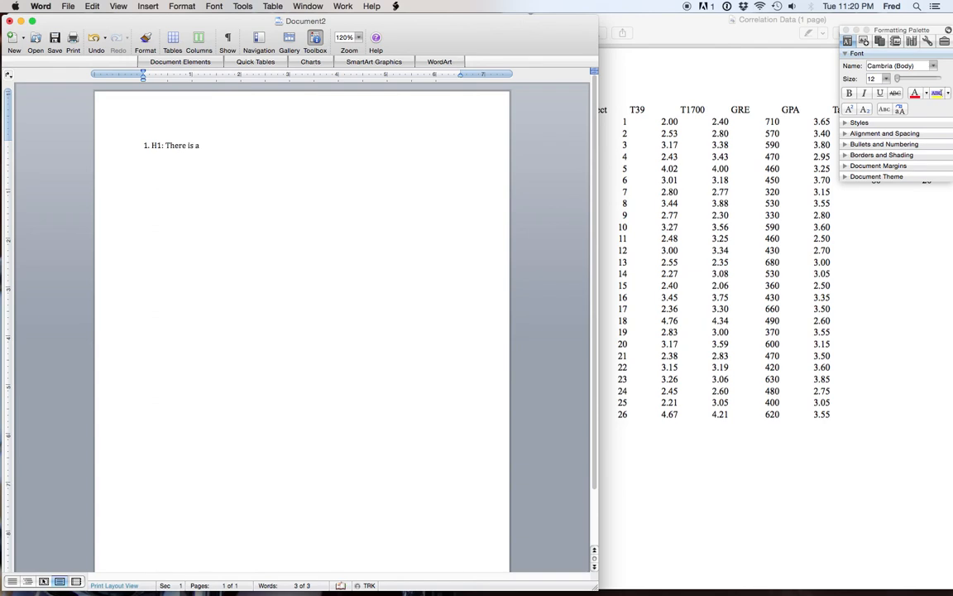
text( correlation between tank size (in ga)
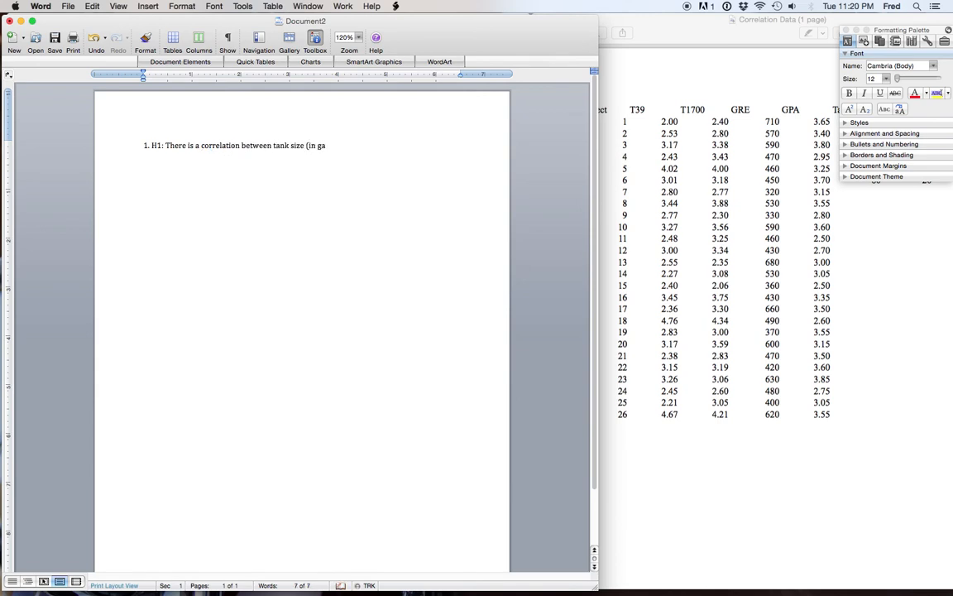
text(llons) and the number of fish kept in that)
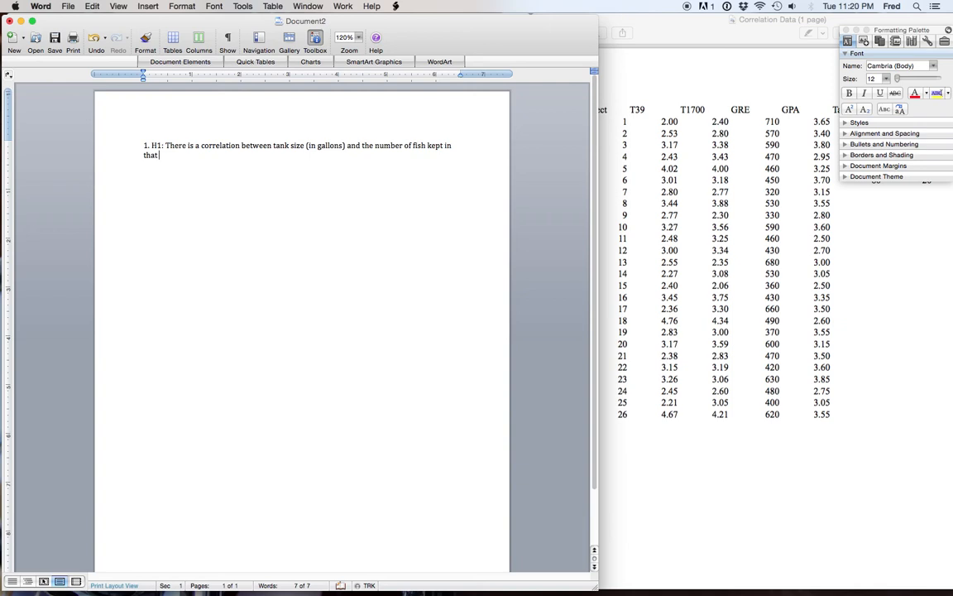
- Add "H0: There is NO correlation between tank size (in gallons) and the number of fish kept in the tank." and start list item 2
text( tank.  H0: There is NO correlation bet)
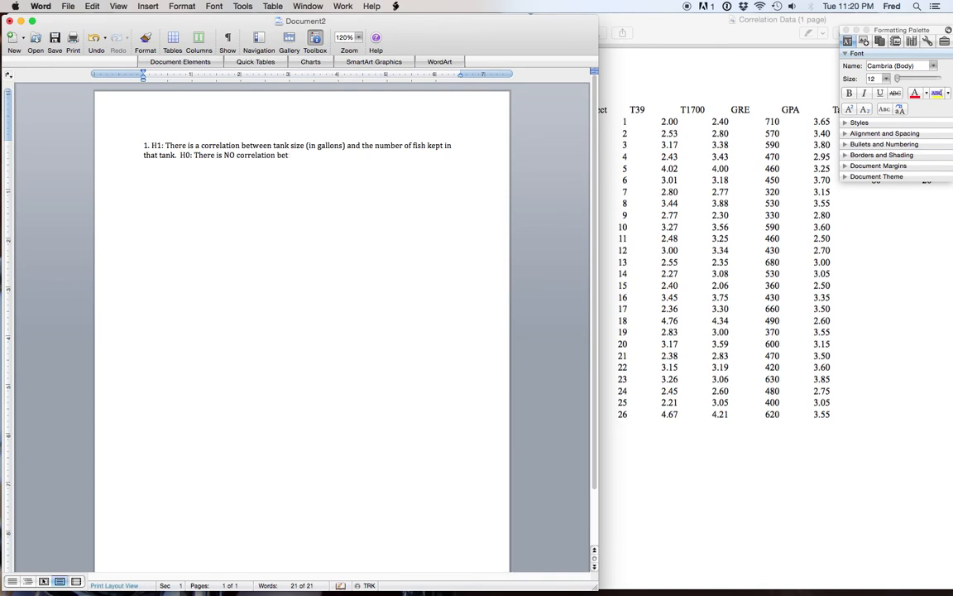
text(ween tank size (in gallons) and)
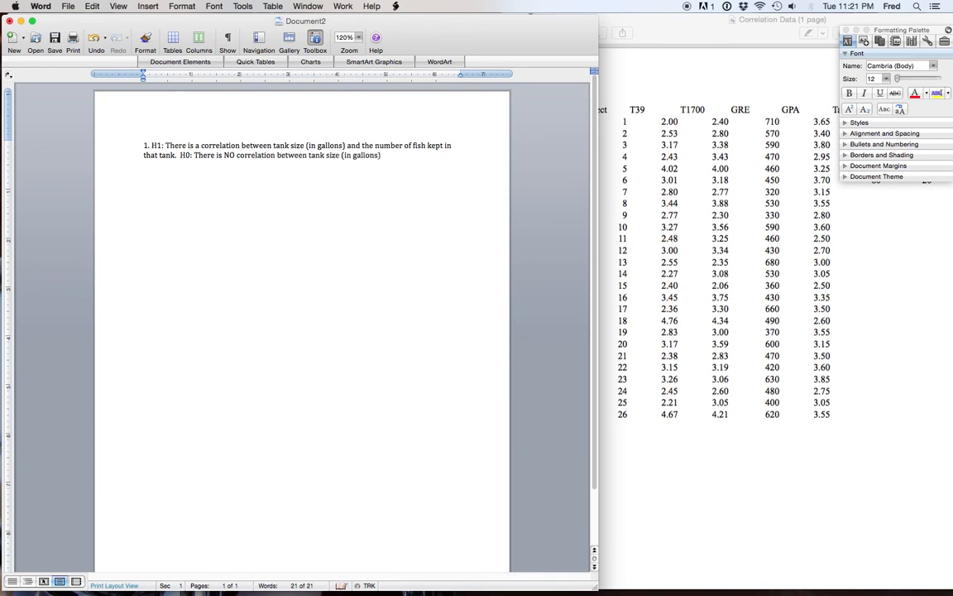
text( the number of fish kept in the tbna)
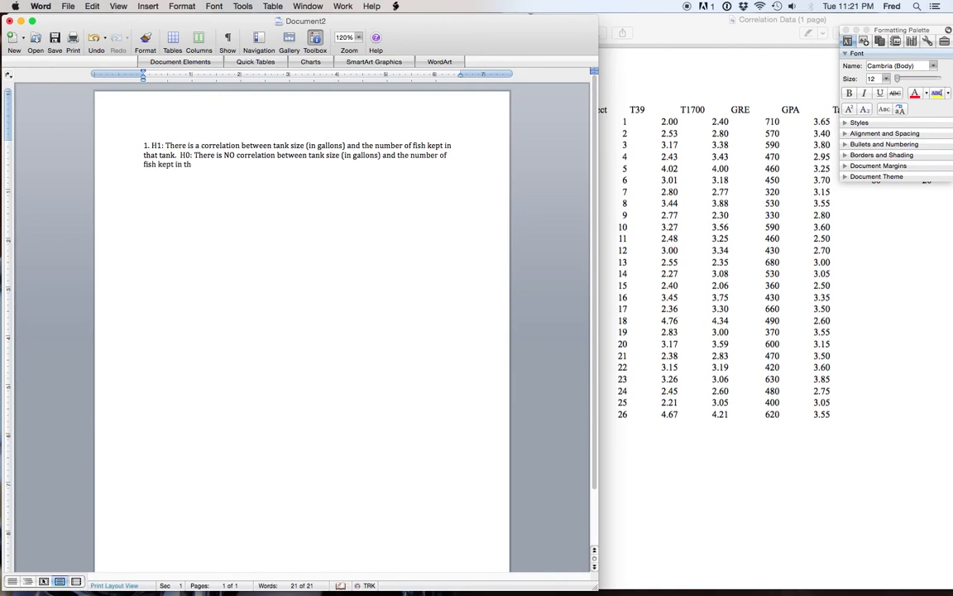
key(BackSpace)
key(BackSpace)
text(ank)
key(Return)
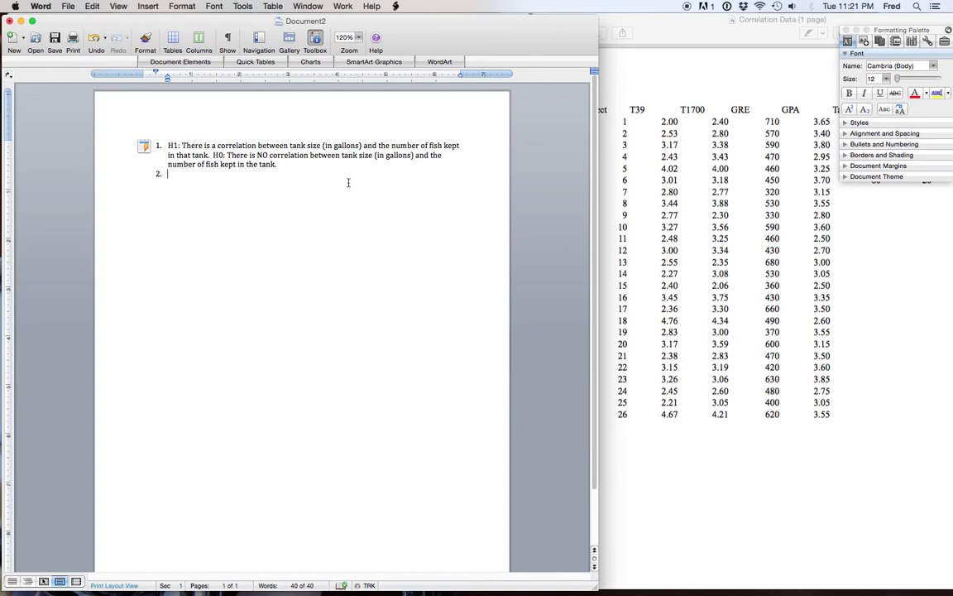
- Minimize the Word document to return to the SPSS data and start a bivariate correlation analysis
click(22, 22)
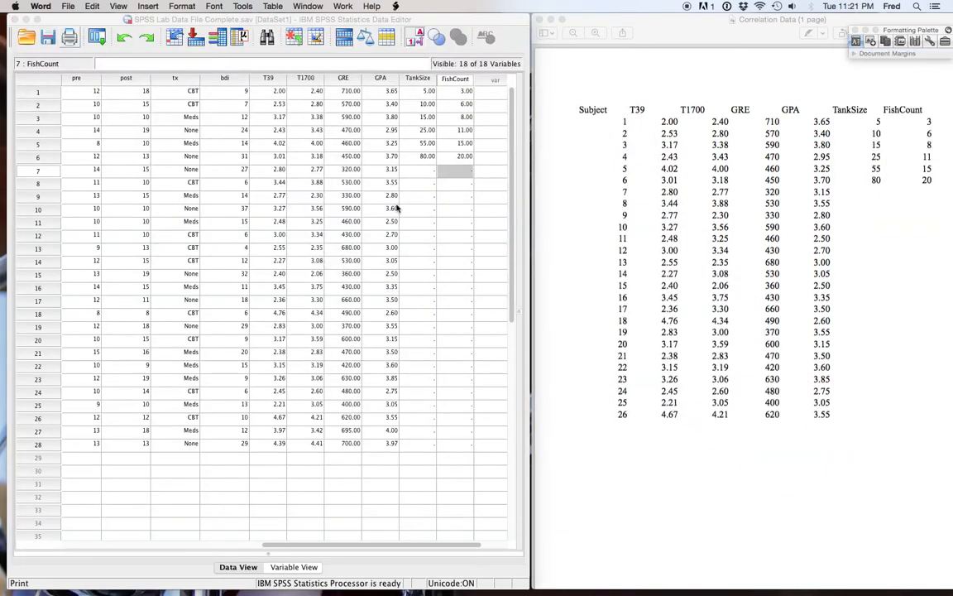
click(434, 23)
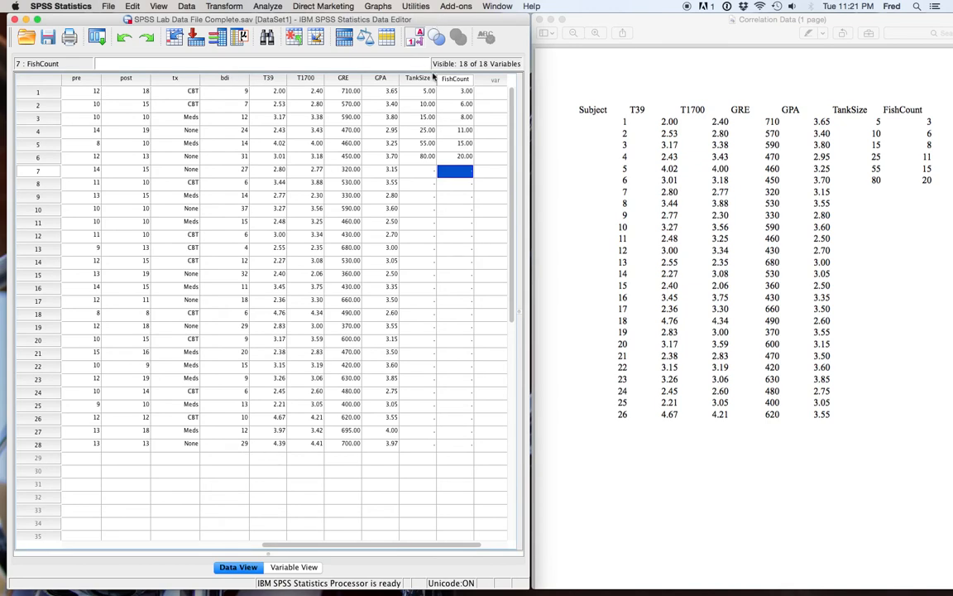
click(270, 7)
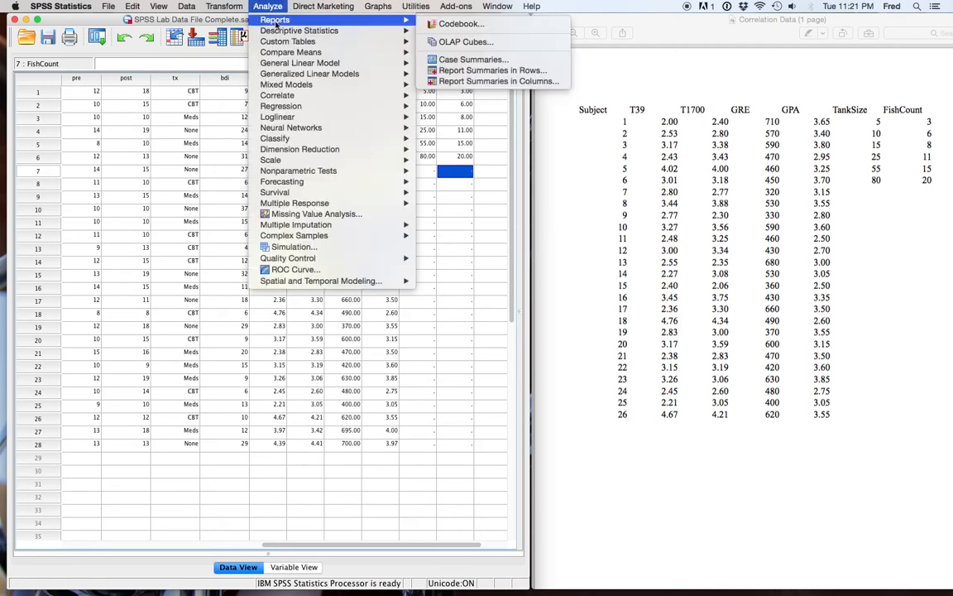
mouse_move(283, 77)
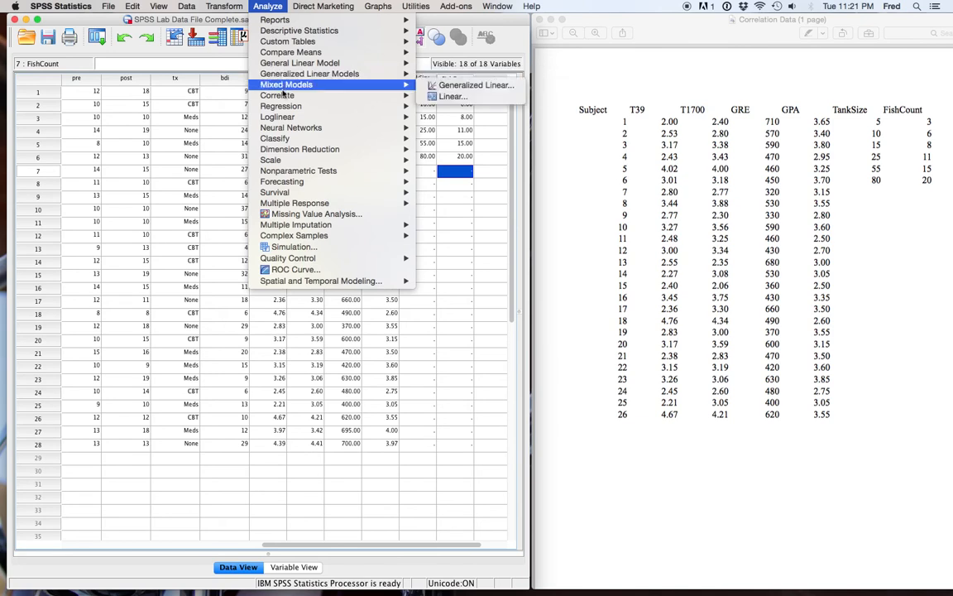
mouse_move(272, 96)
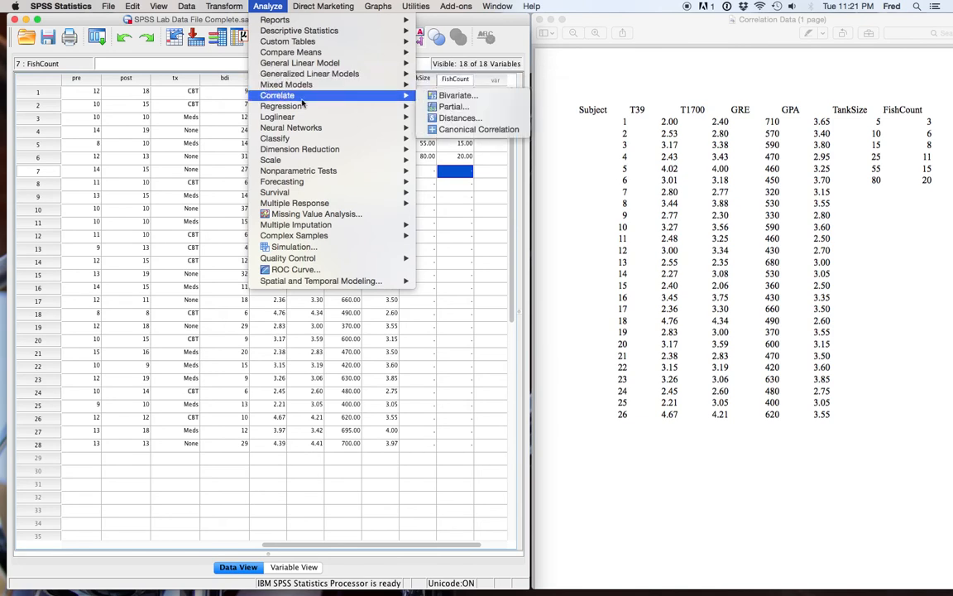
mouse_move(348, 93)
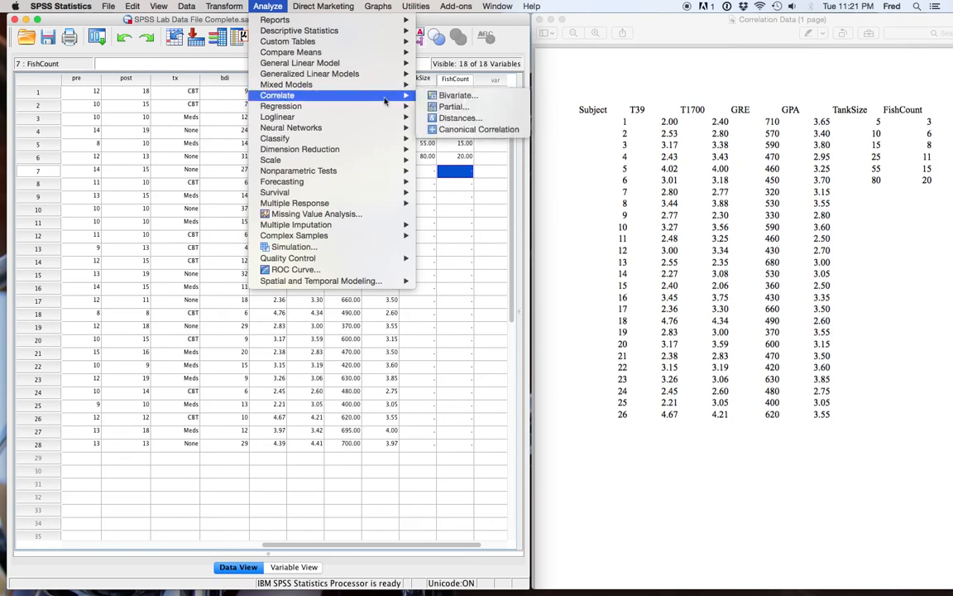
click(457, 98)
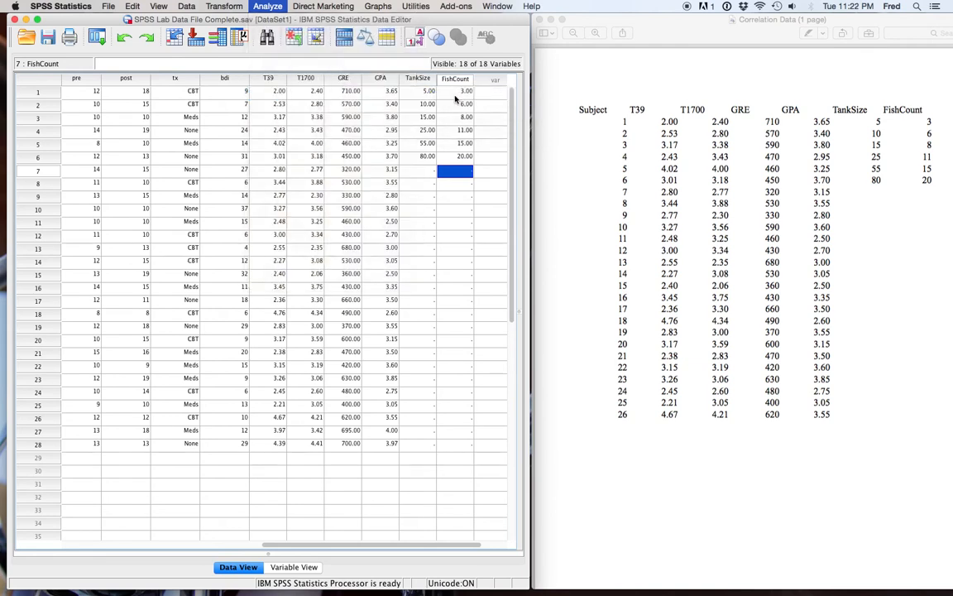
- Add TankSize and FishCount as the variables and run a two-tailed Pearson correlation that flags significant correlations, leaving the options at their defaults
drag(488, 138, 366, 161)
click(340, 174)
click(385, 147)
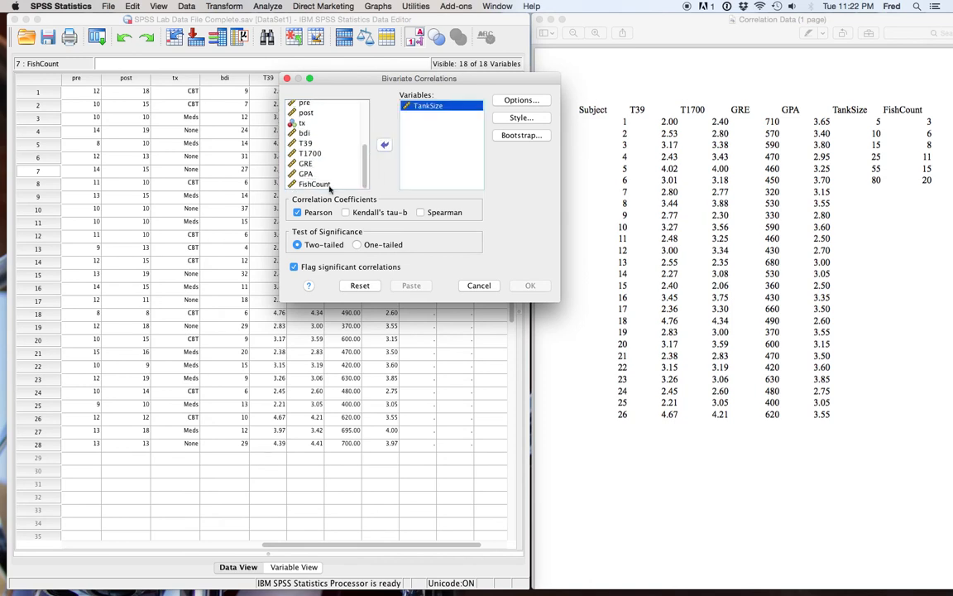
click(310, 183)
click(384, 146)
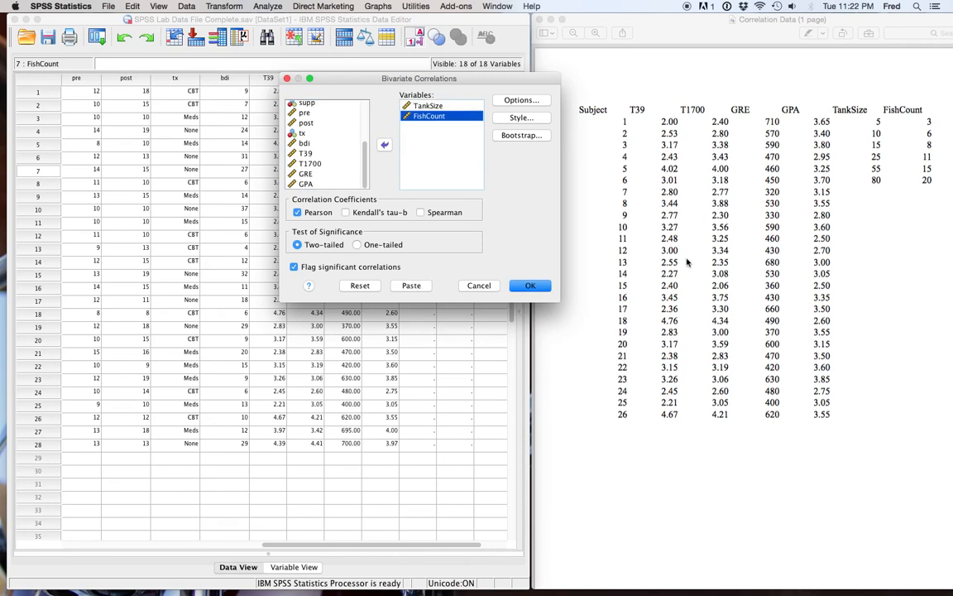
click(521, 100)
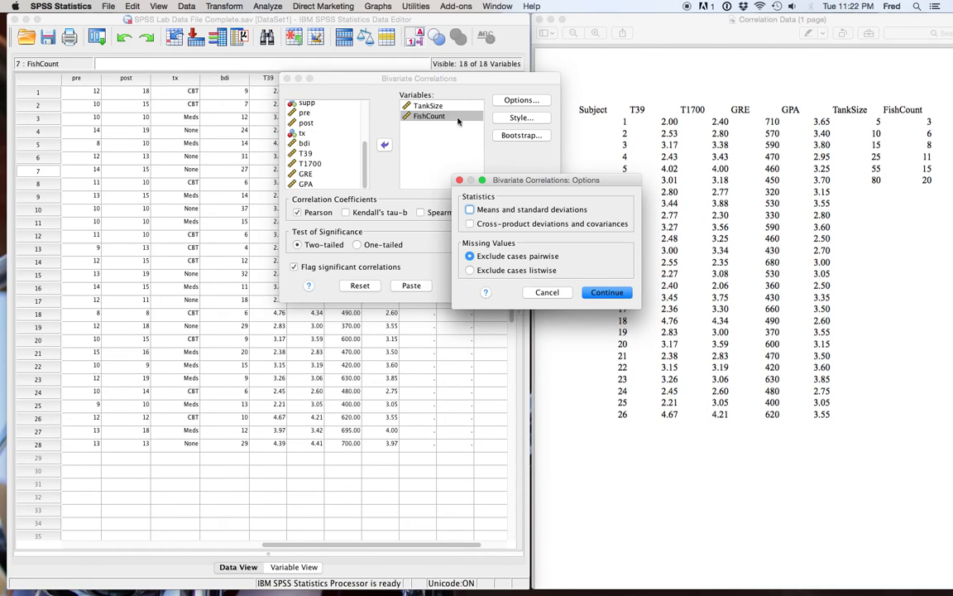
click(550, 293)
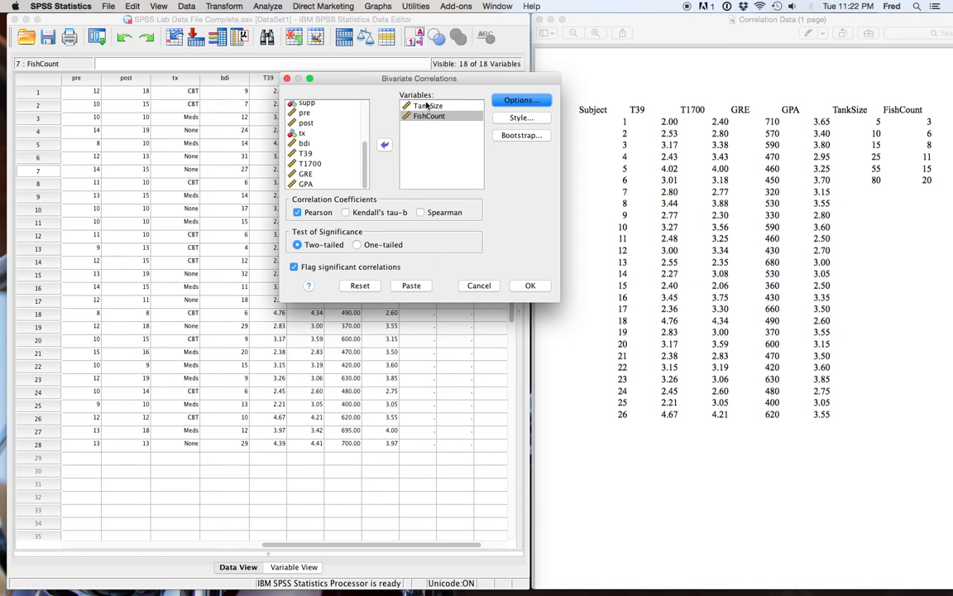
click(530, 286)
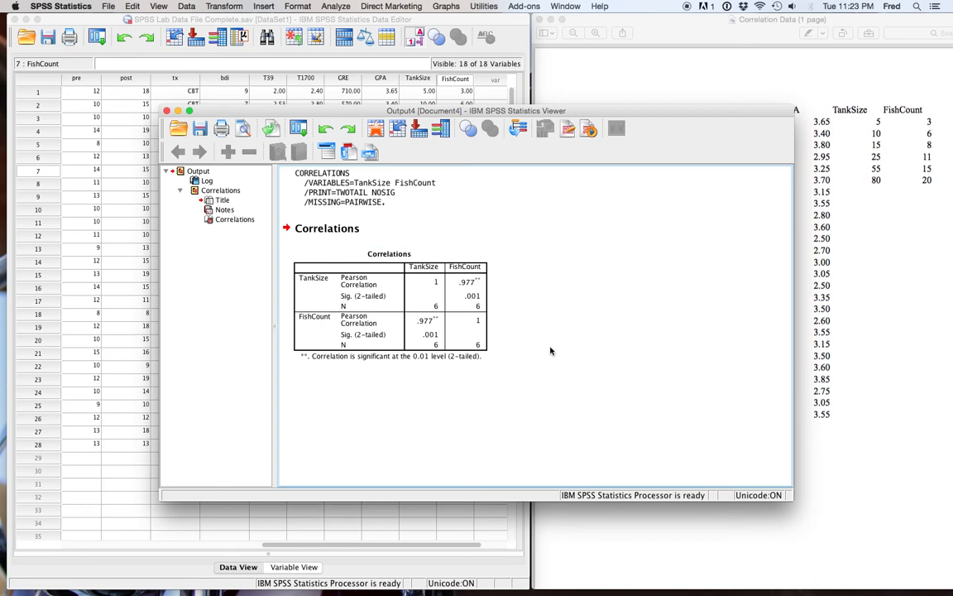
- Examine the Correlations table for the Pearson coefficient, two-tailed significance and N between TankSize and FishCount
click(478, 279)
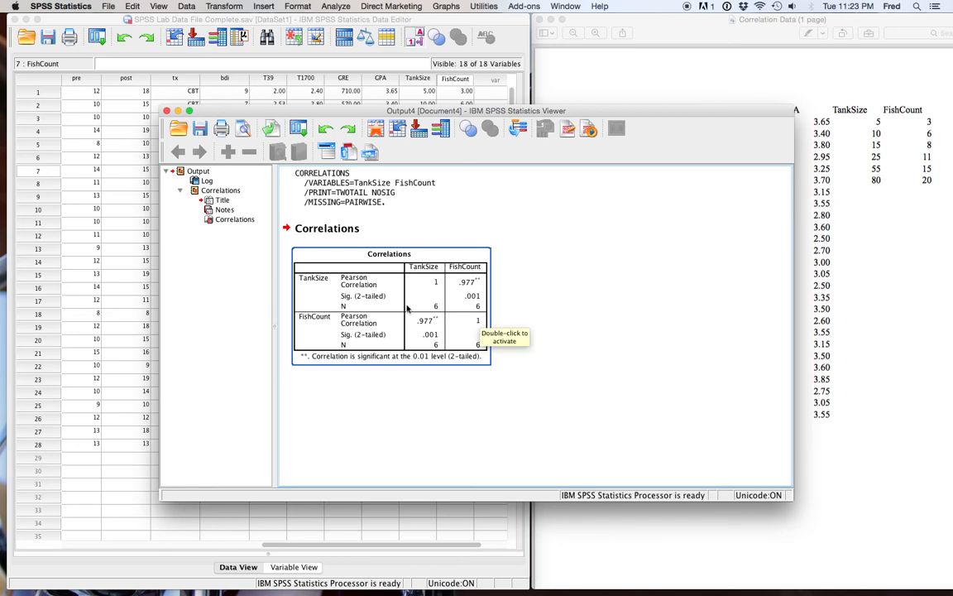
click(539, 273)
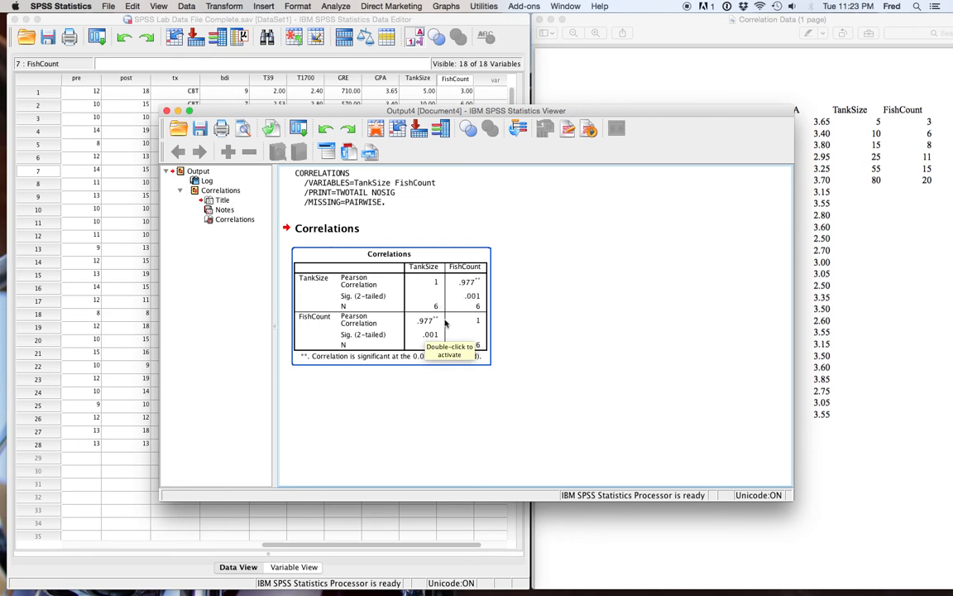
click(672, 406)
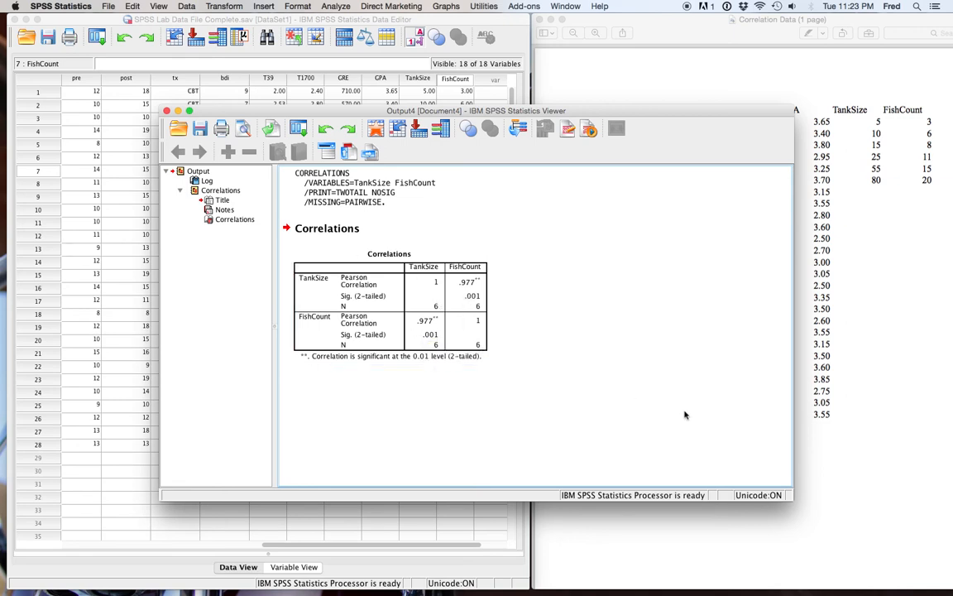
click(435, 261)
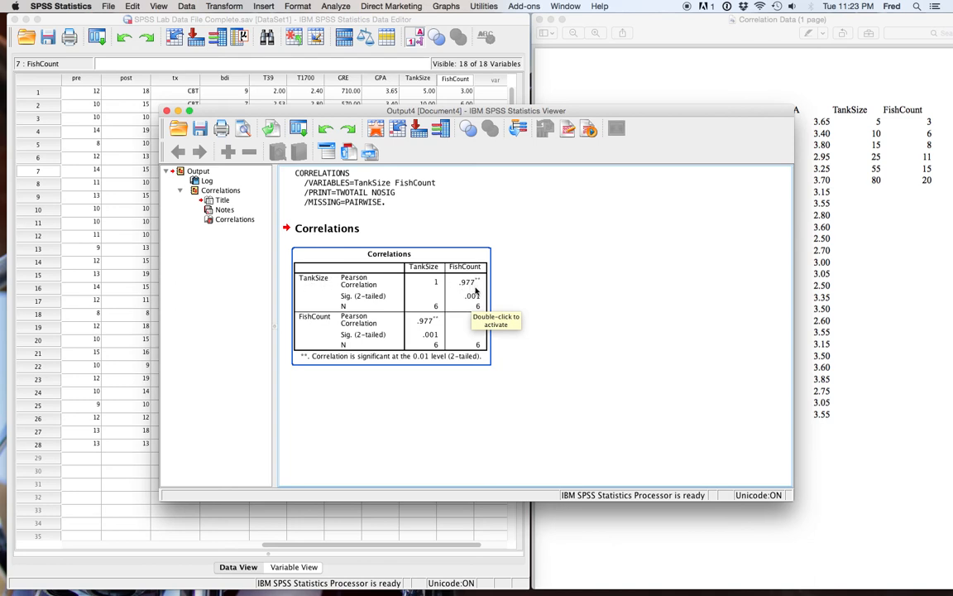
click(550, 298)
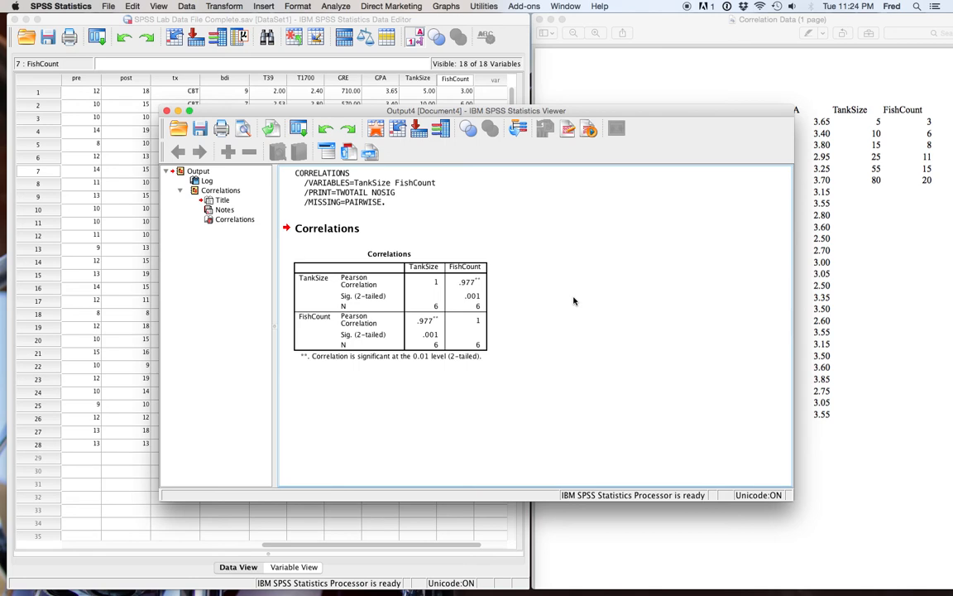
click(483, 288)
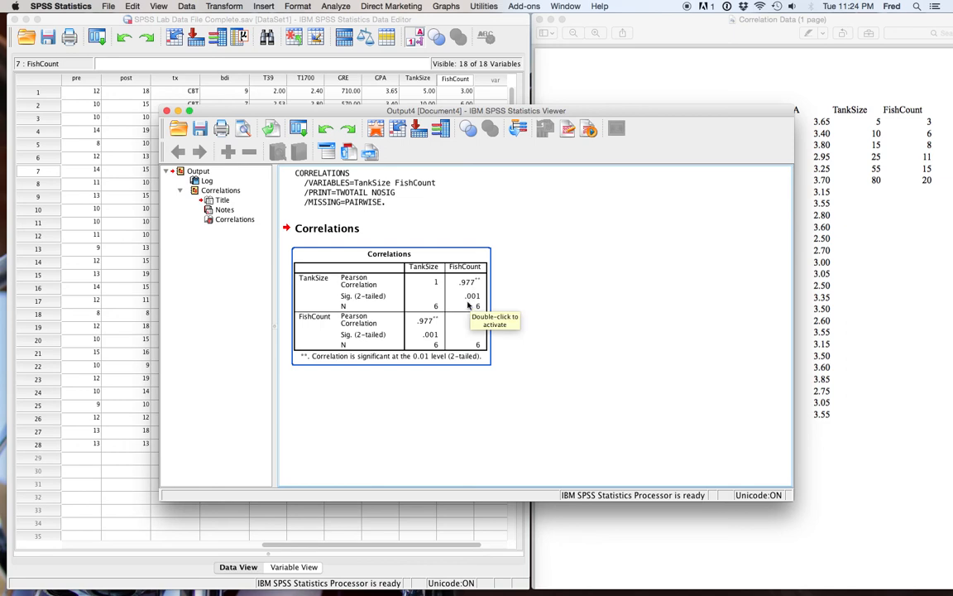
click(521, 308)
click(396, 283)
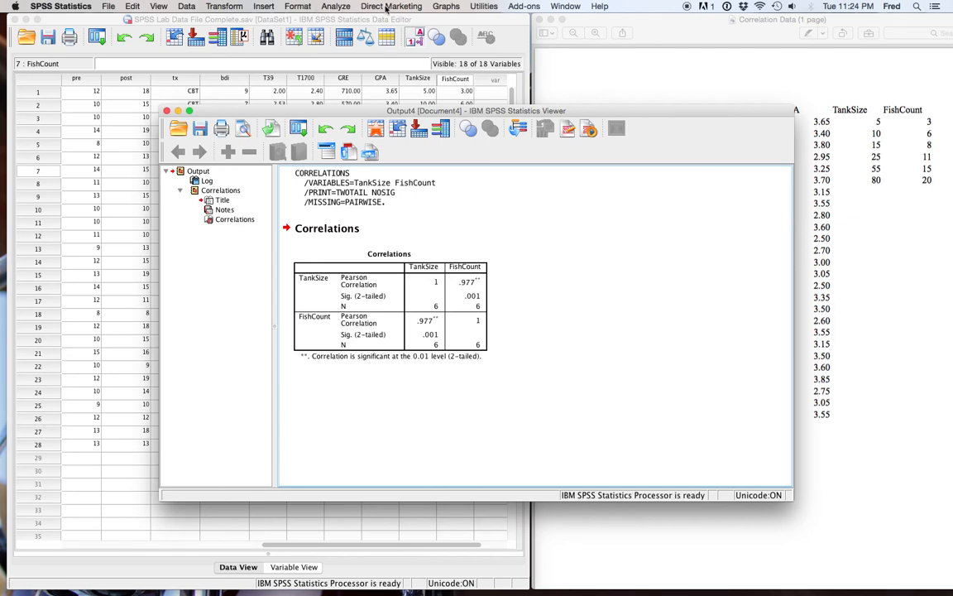
- Start a new chart in Chart Builder and place a simple scatterplot from the Scatter/Dot gallery on the canvas
click(448, 6)
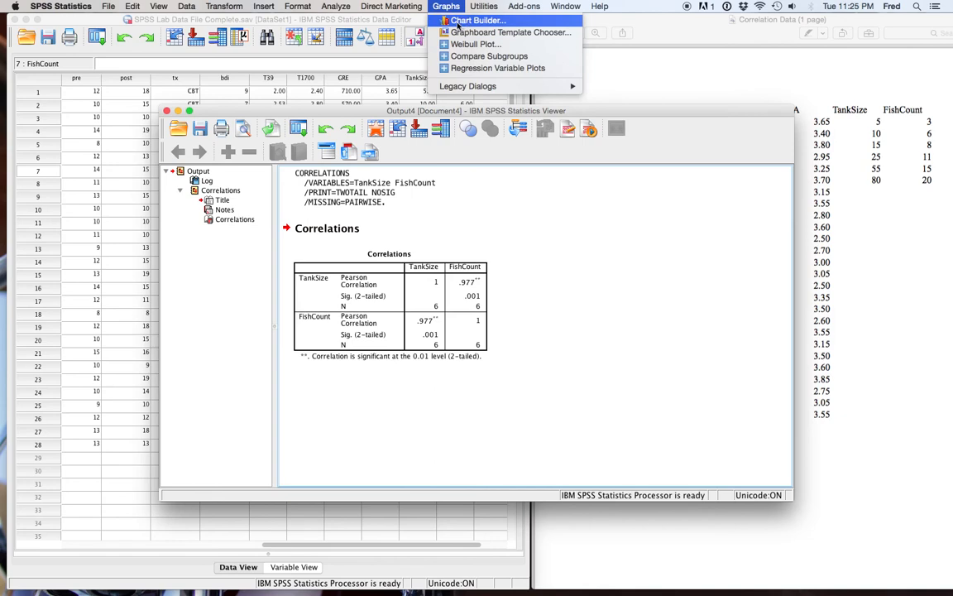
click(457, 23)
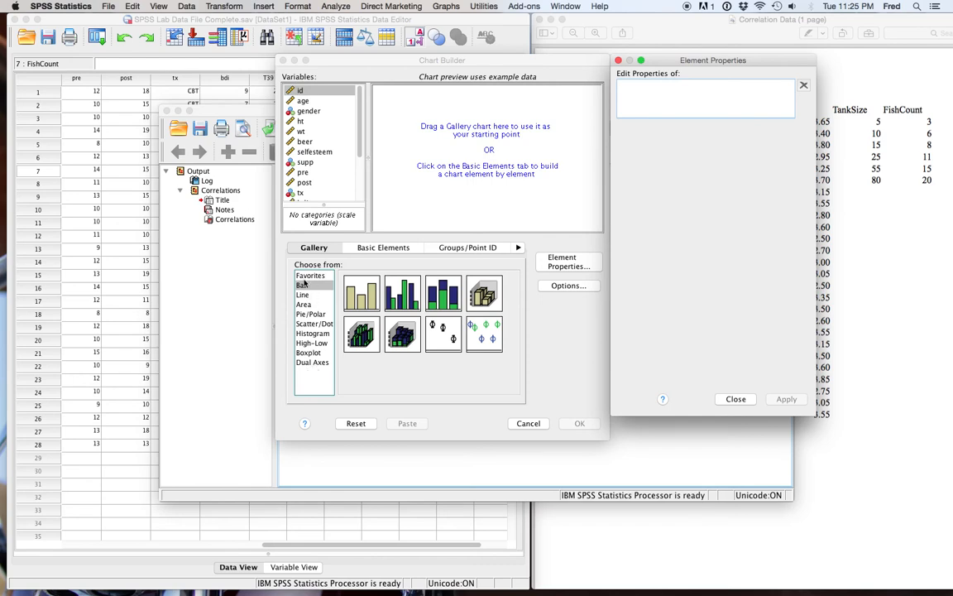
click(310, 327)
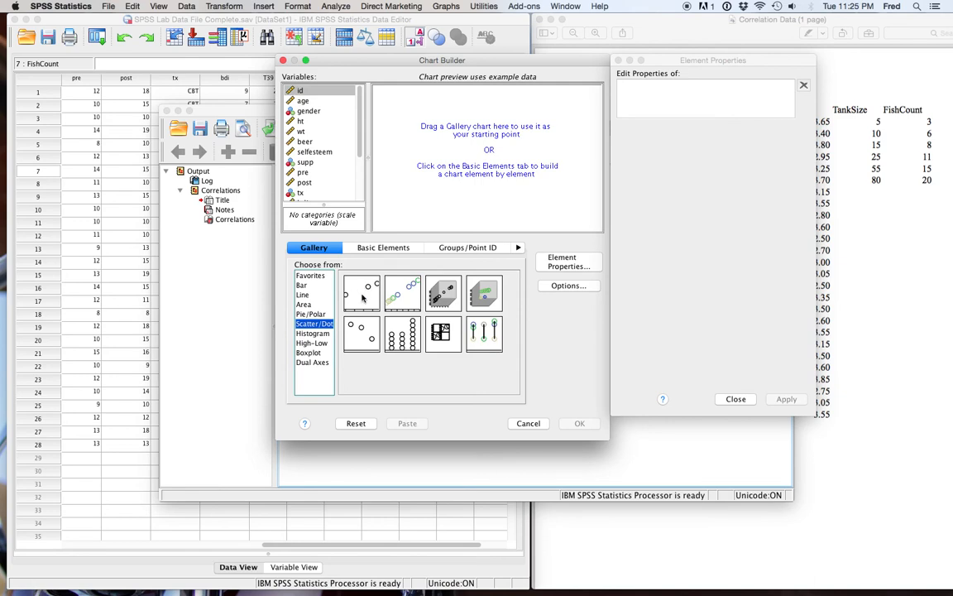
drag(361, 298, 485, 131)
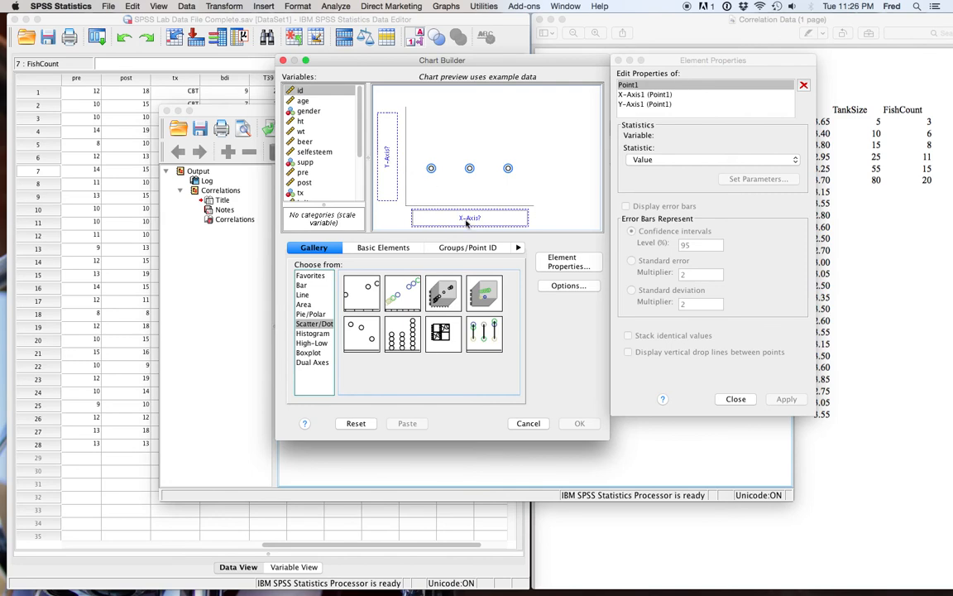
- Assign TankSize to the x-axis and FishCount to the y-axis, and generate the scatterplot
drag(359, 128, 362, 187)
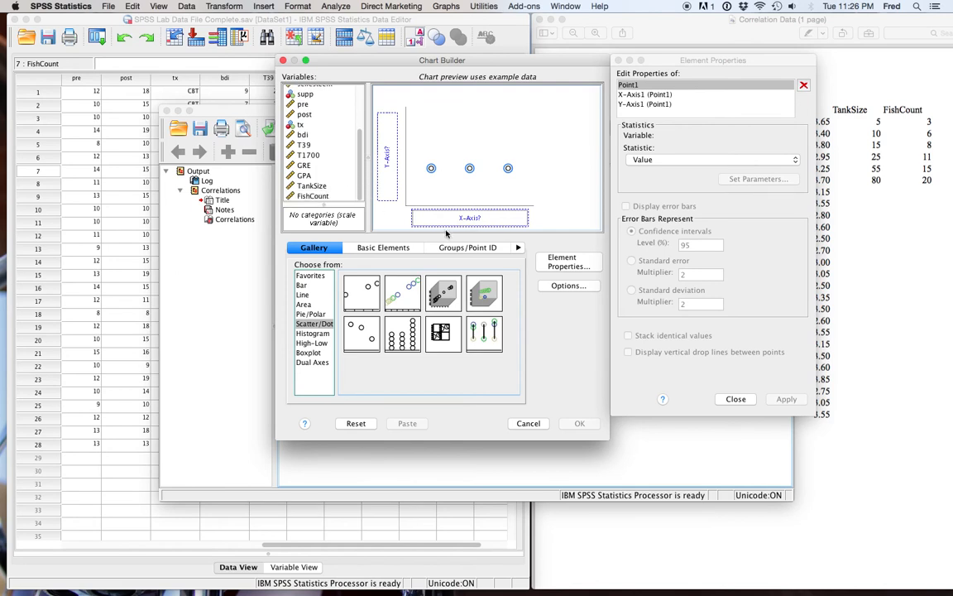
click(305, 187)
drag(304, 187, 370, 195)
drag(308, 187, 430, 217)
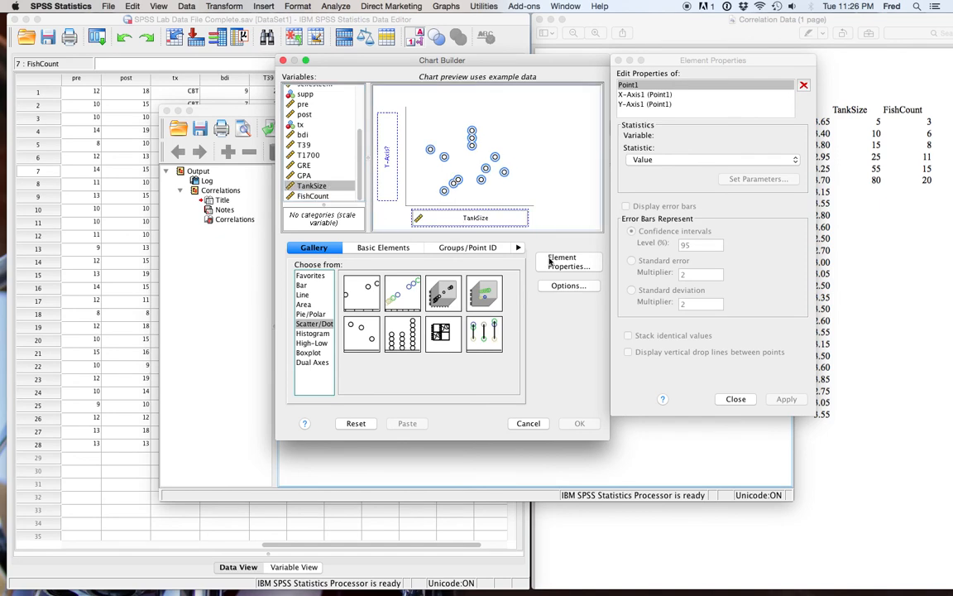
click(294, 197)
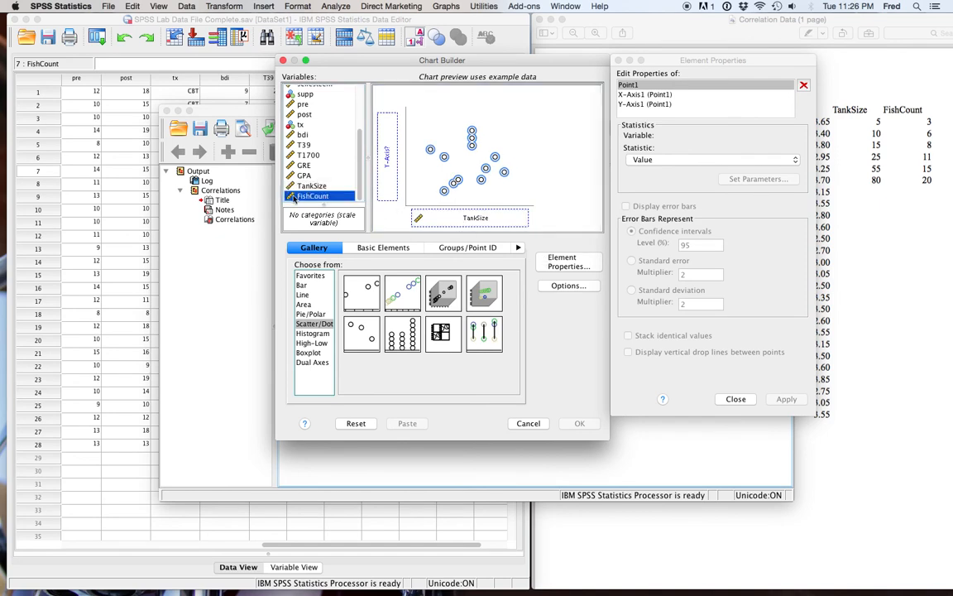
drag(293, 198, 389, 161)
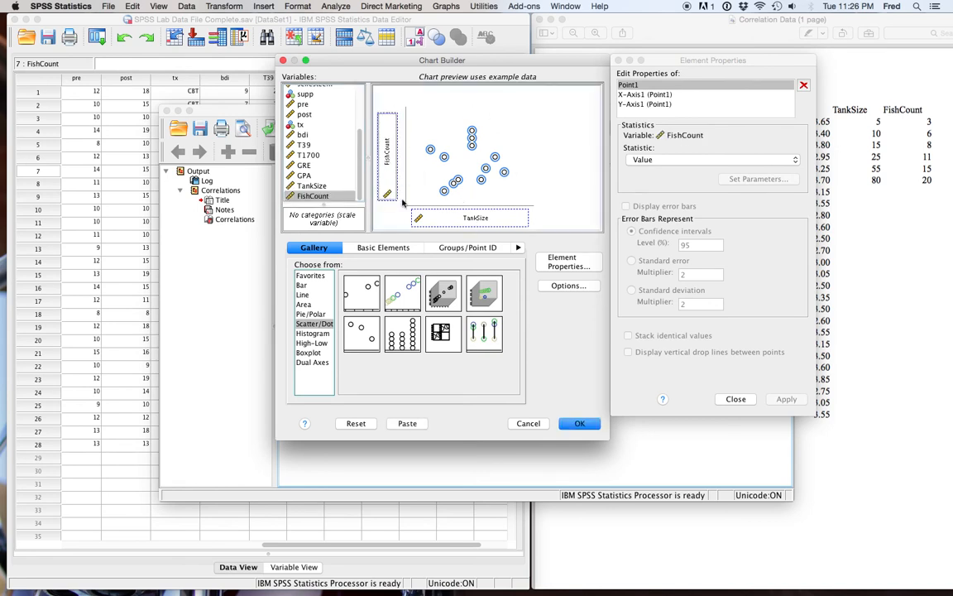
click(579, 423)
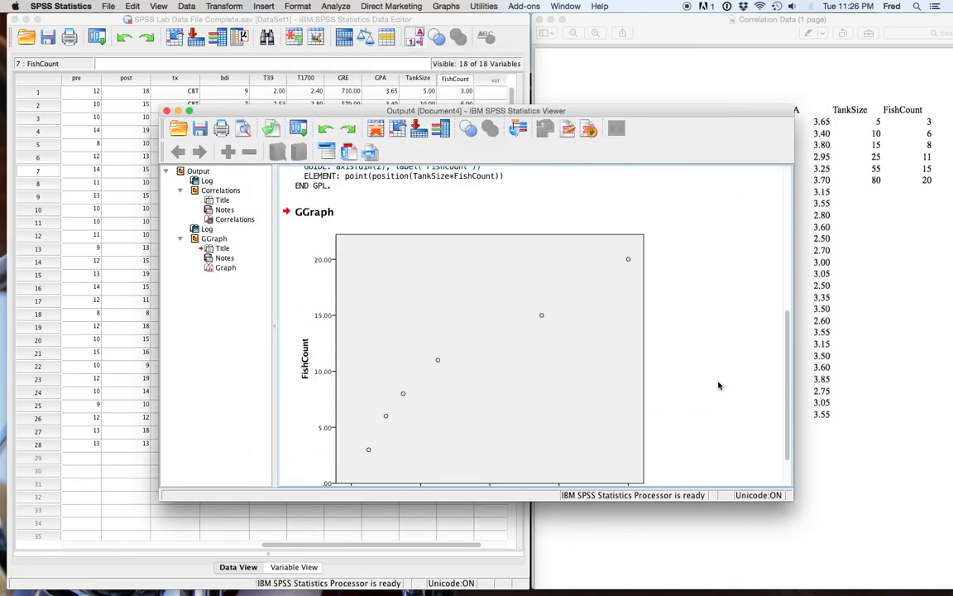
- Open the scatterplot in the Chart Editor and add a linear fit line at total with no confidence intervals
click(635, 346)
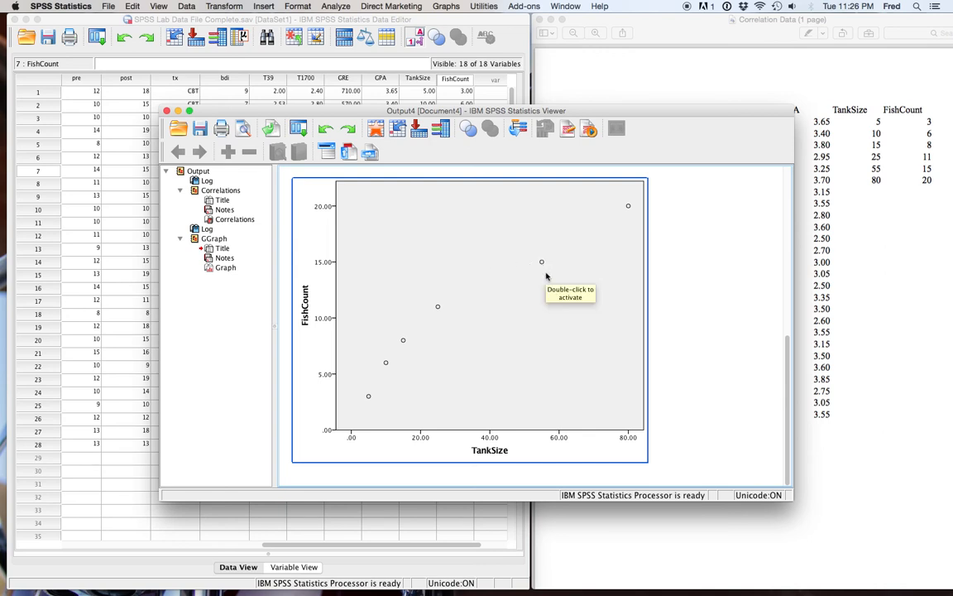
click(485, 288)
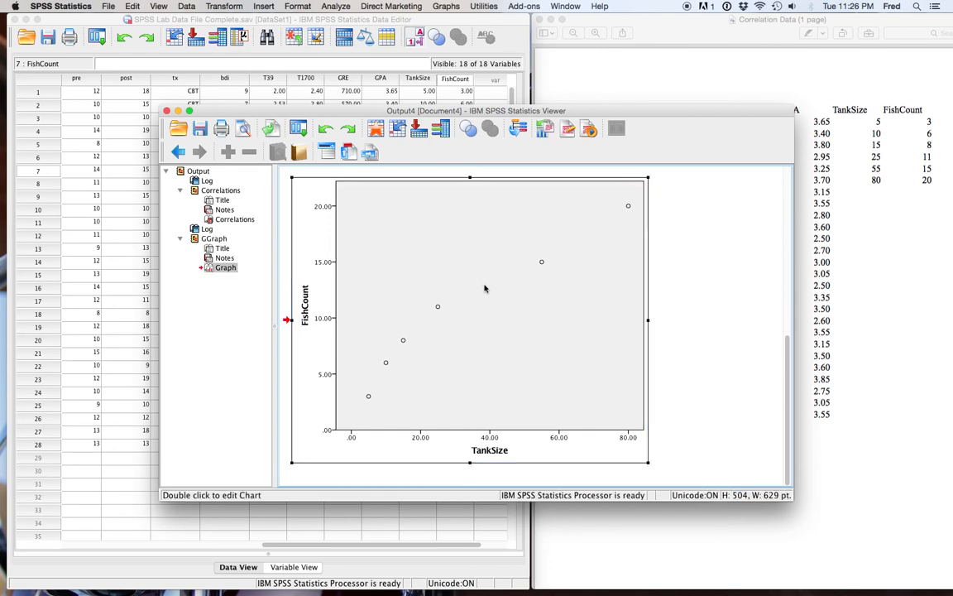
double_click(484, 288)
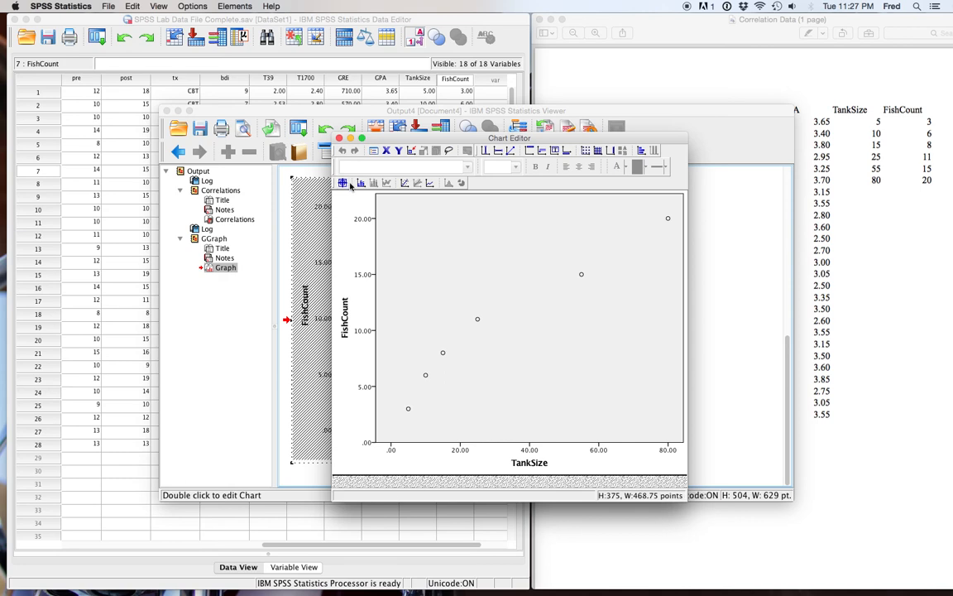
click(405, 186)
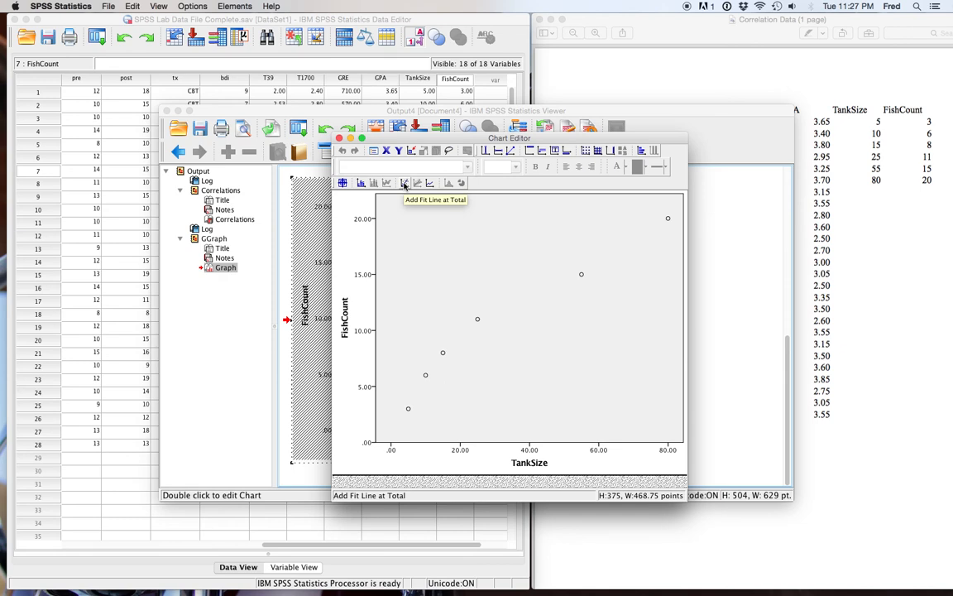
click(405, 186)
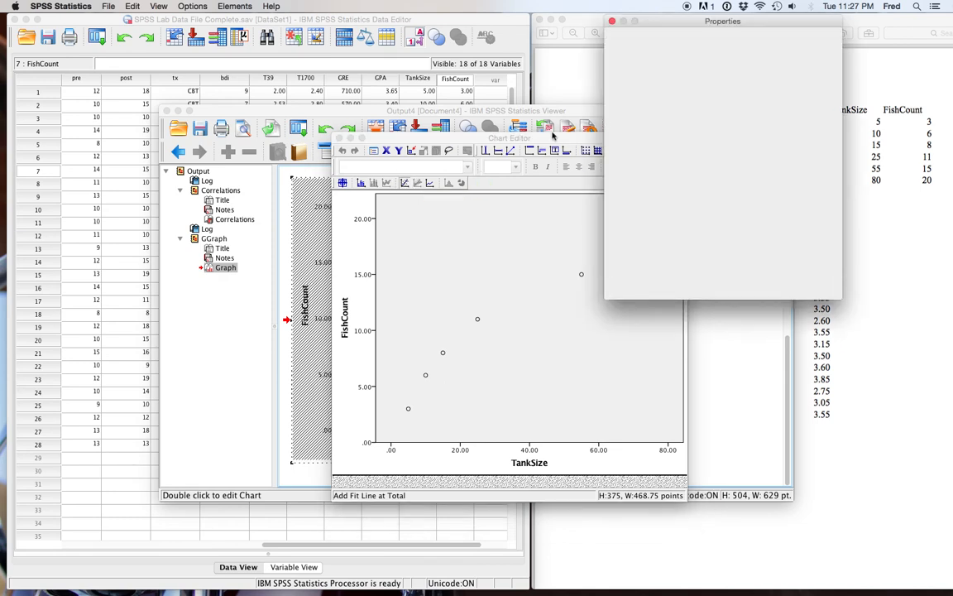
drag(582, 20, 749, 47)
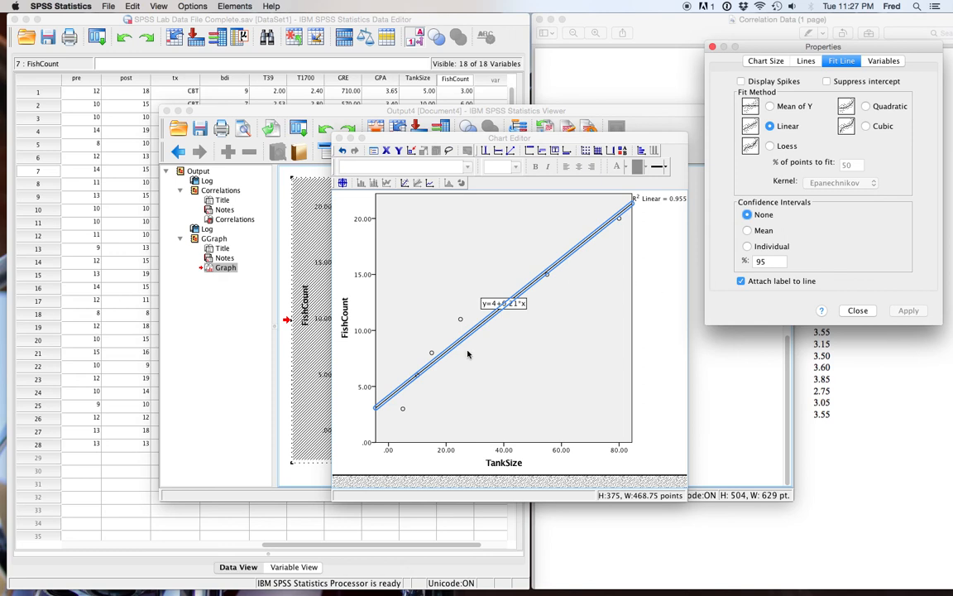
click(857, 311)
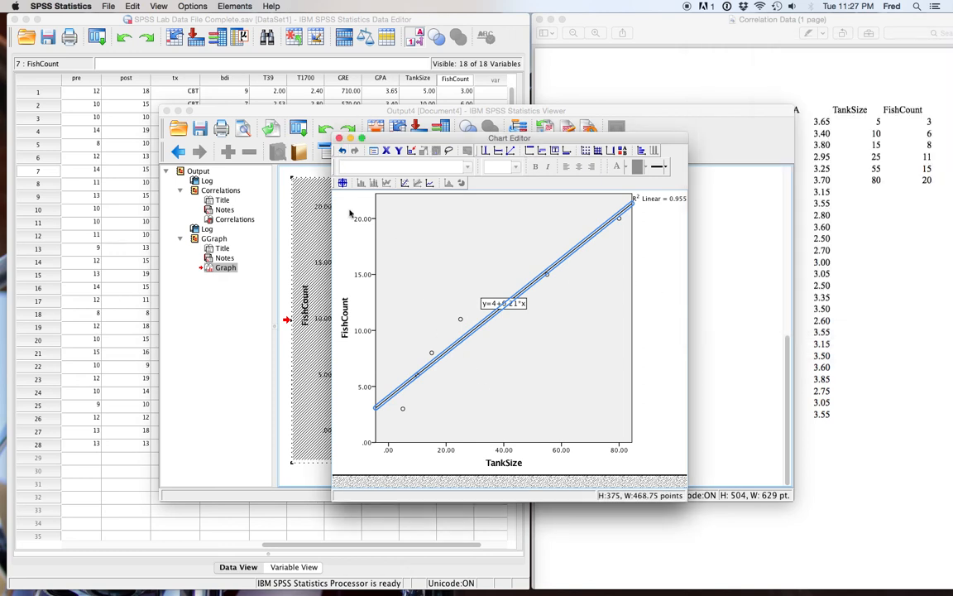
- Close the Chart Editor and view the TankSize and FishCount scatterplot with its fit line in the output
click(339, 139)
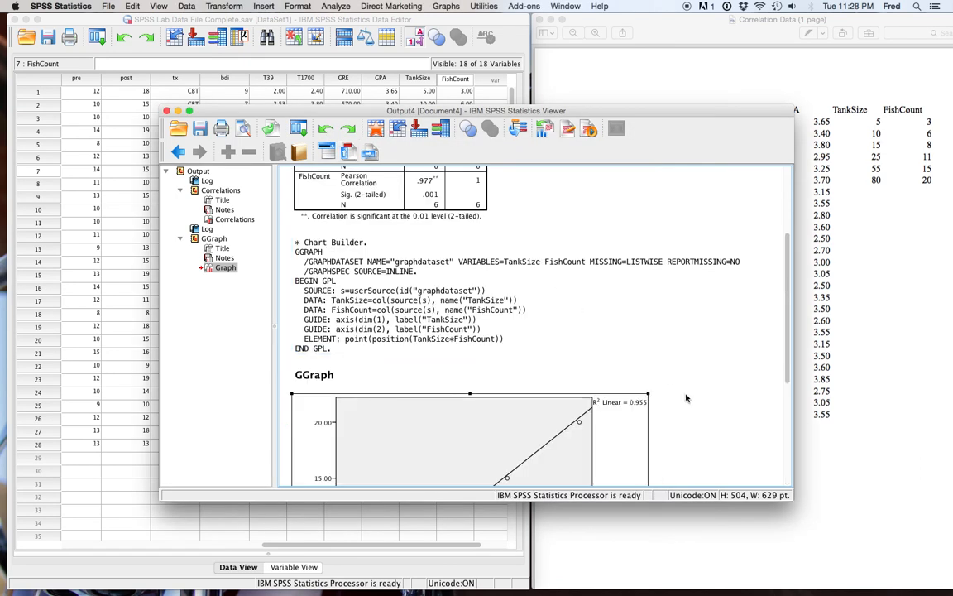
scroll(691, 398, down, 4)
scroll(692, 395, down, 3)
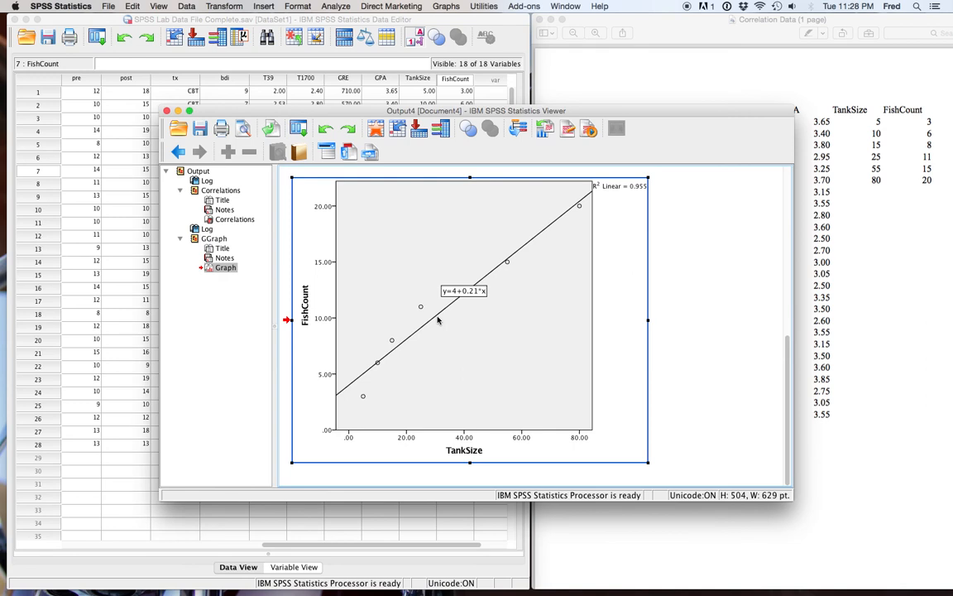
click(720, 293)
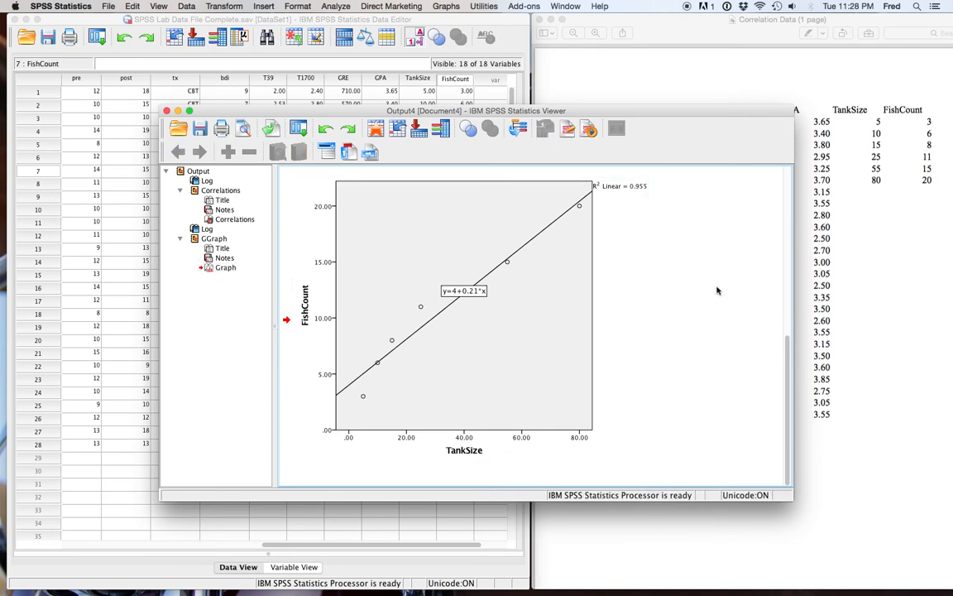
click(495, 291)
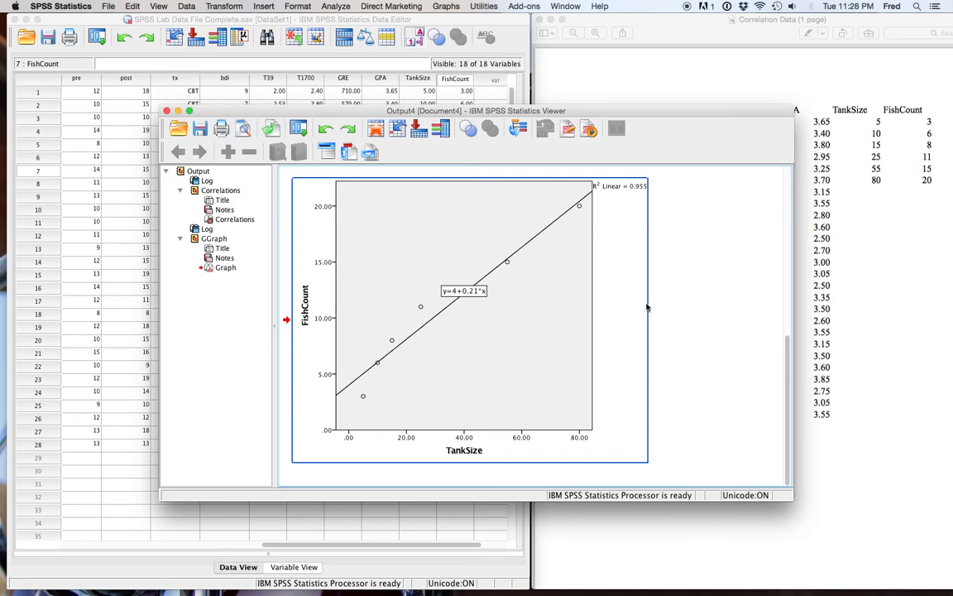
click(666, 278)
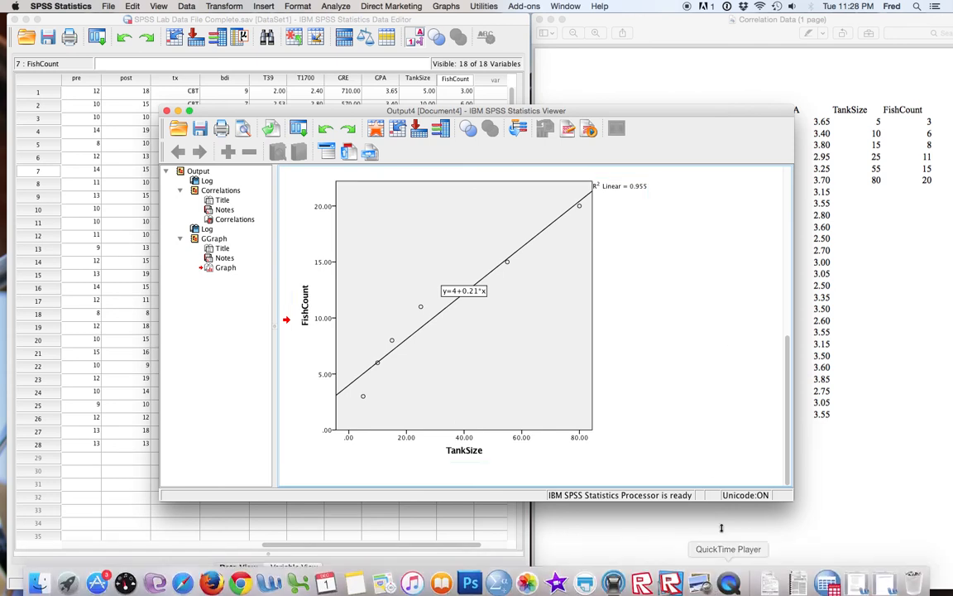
- Bring up the Correlations table and place Lab 5 Example Write Up.docx in Word beside the SPSS output
scroll(671, 428, up, 10)
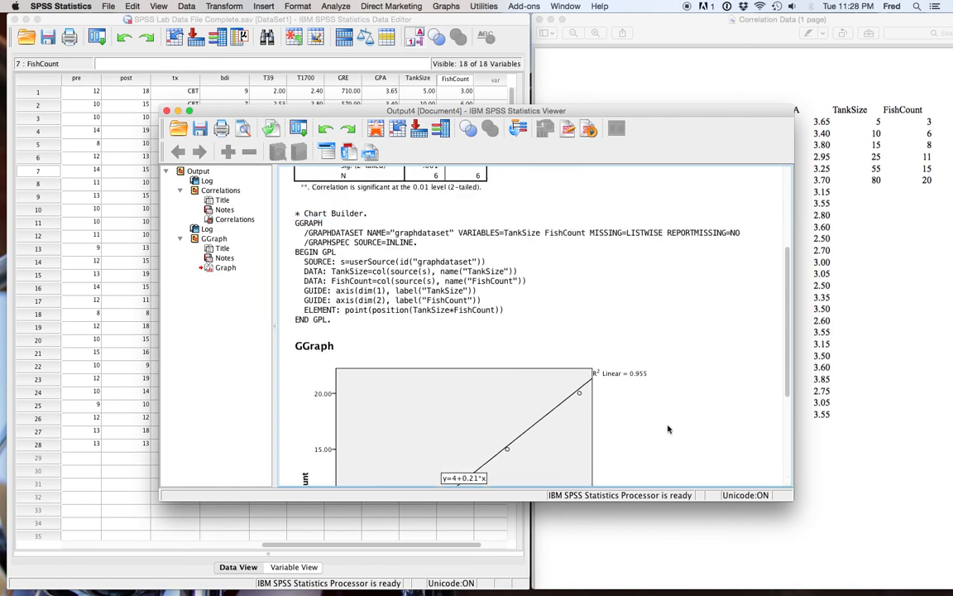
scroll(668, 429, up, 2)
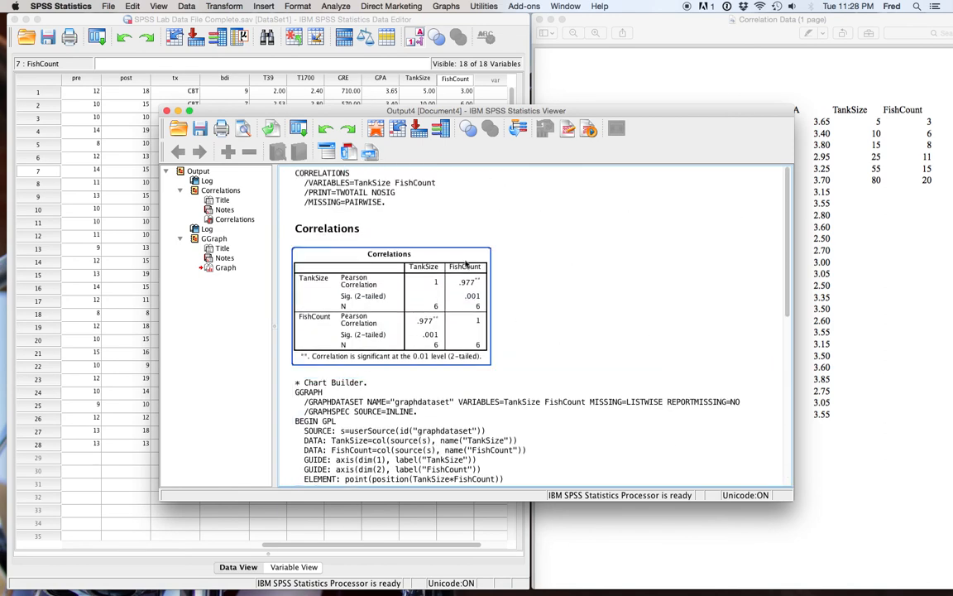
drag(298, 114, 697, 46)
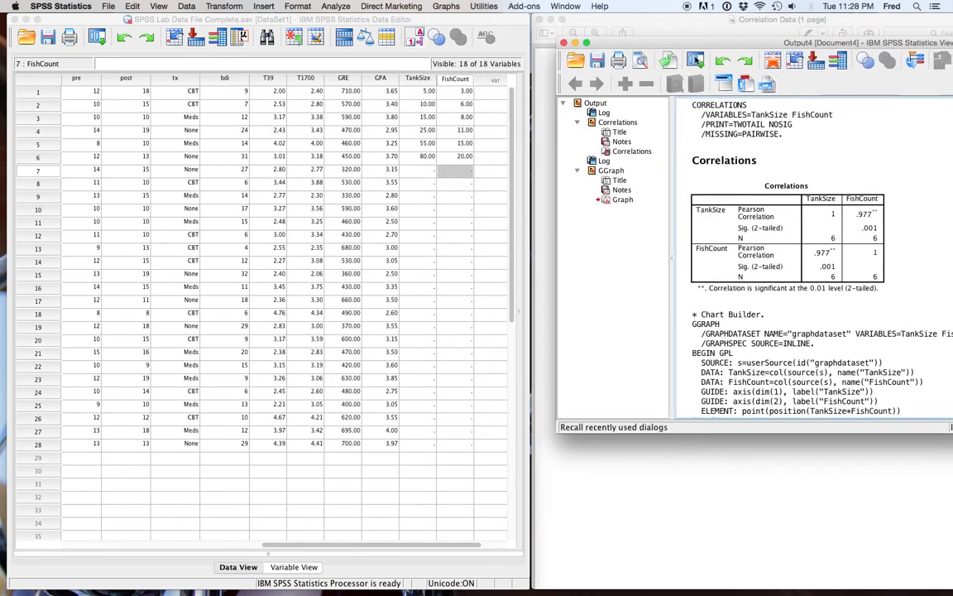
click(822, 220)
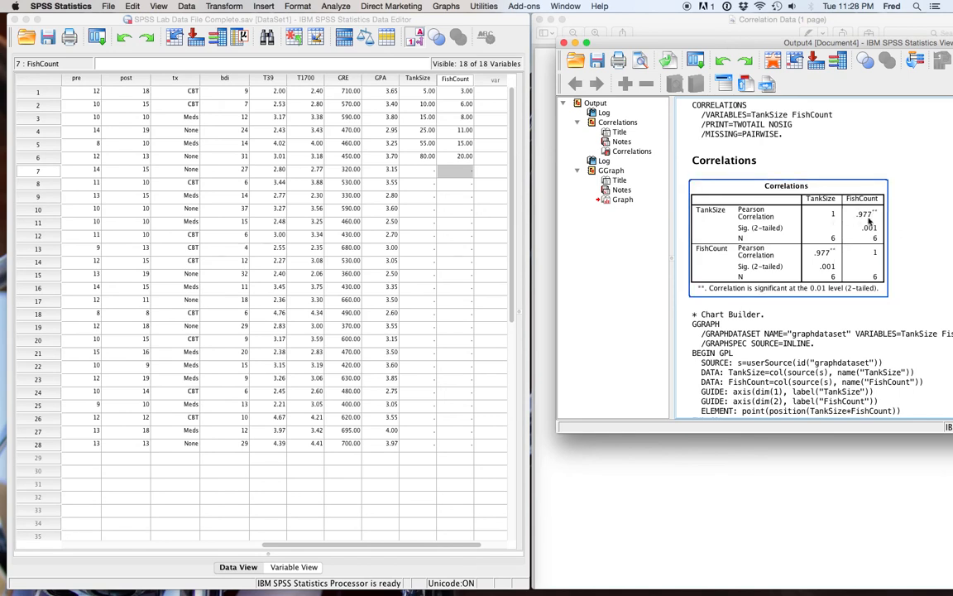
mouse_move(857, 593)
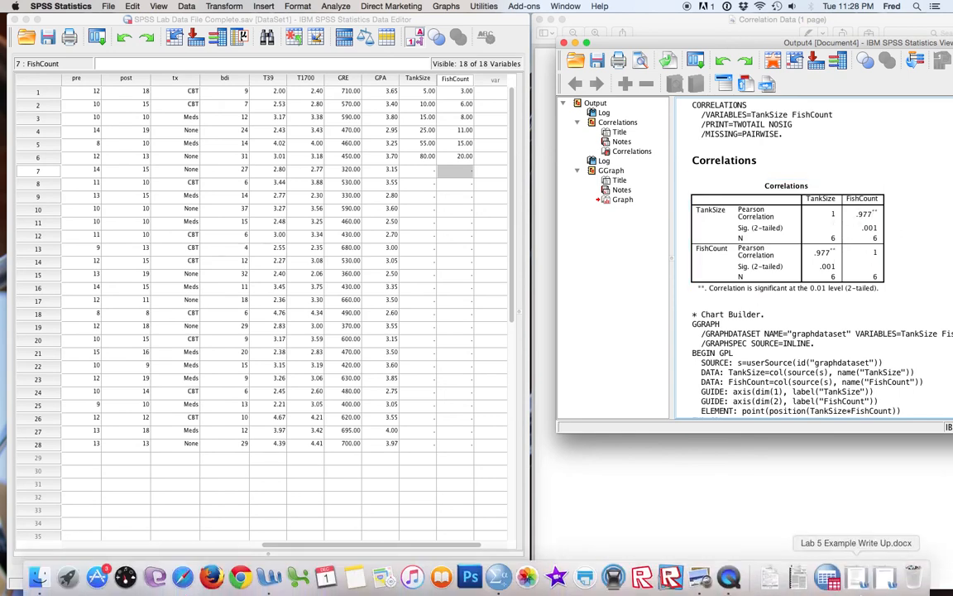
click(857, 578)
drag(596, 30, 273, 23)
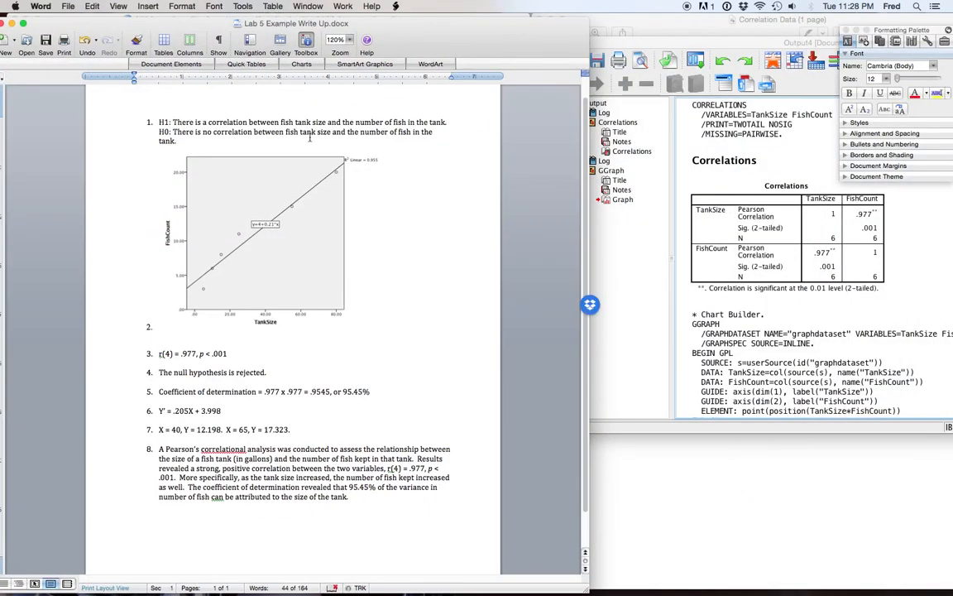
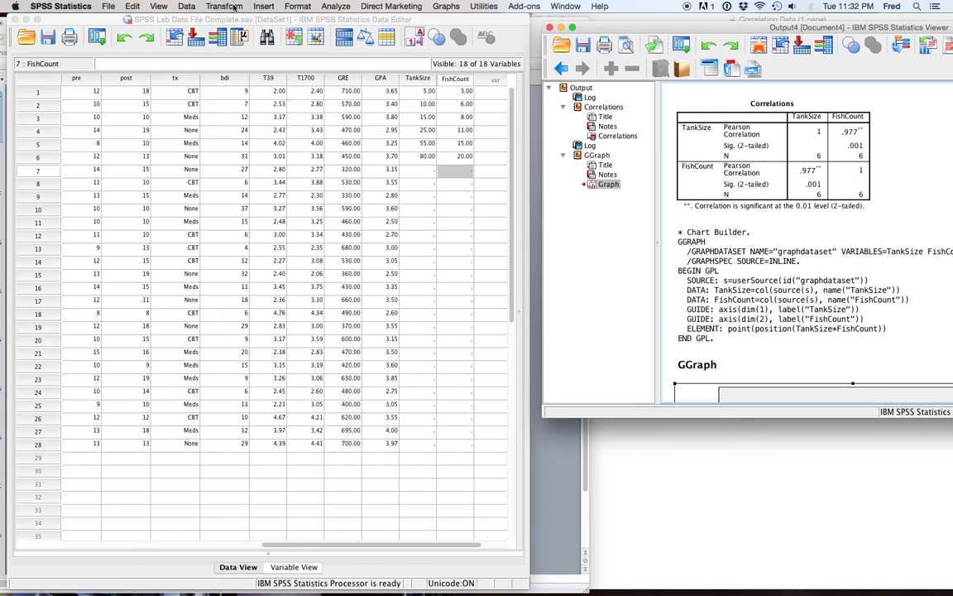
- Set up a linear regression with TankSize as the independent variable and FishCount as the dependent variable
click(337, 8)
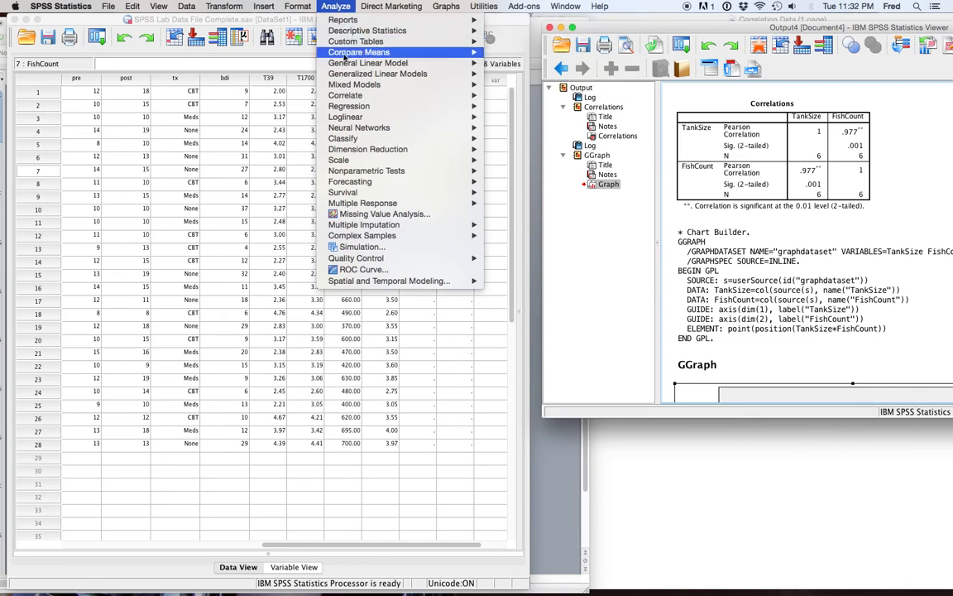
mouse_move(348, 97)
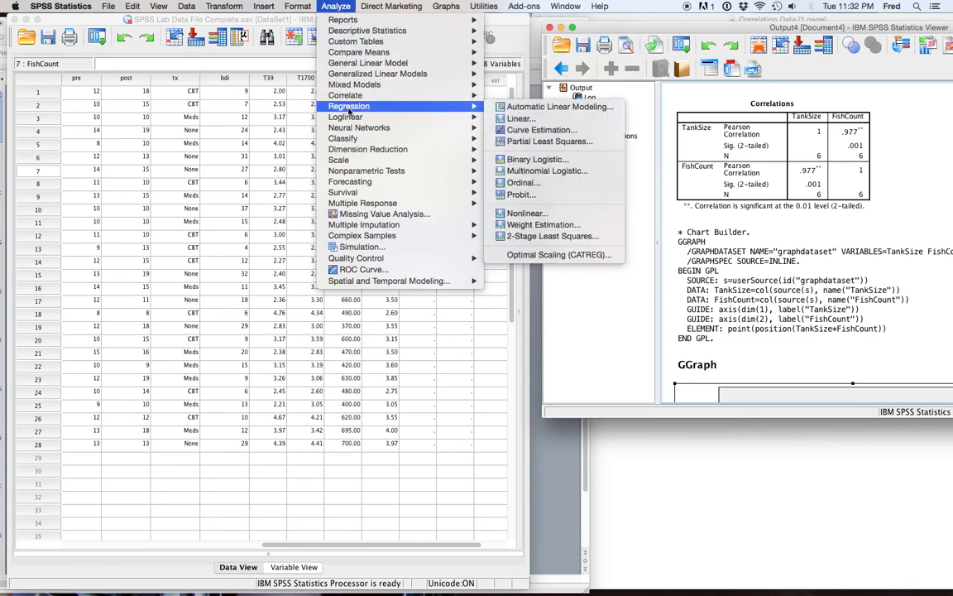
click(516, 124)
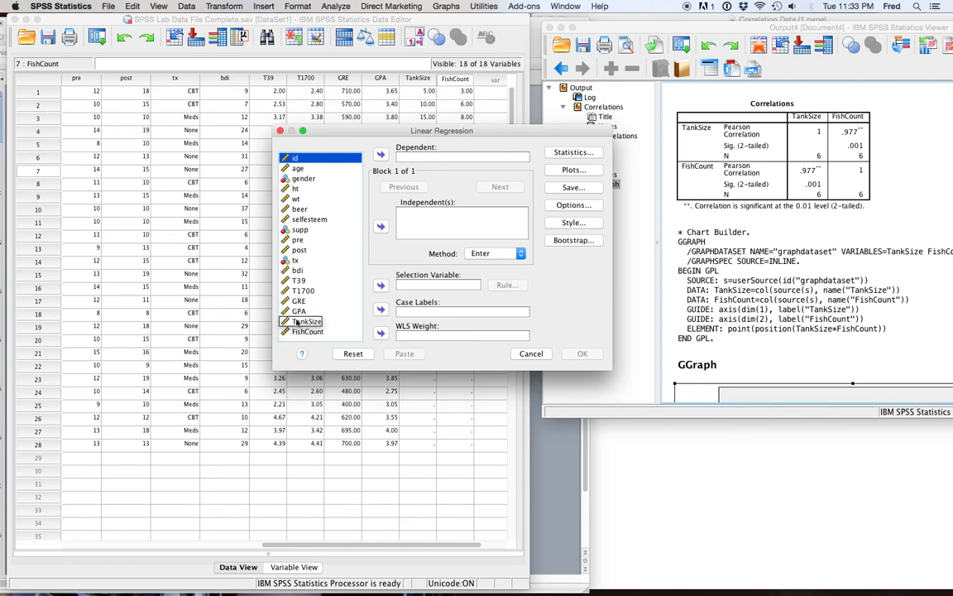
drag(291, 323, 420, 220)
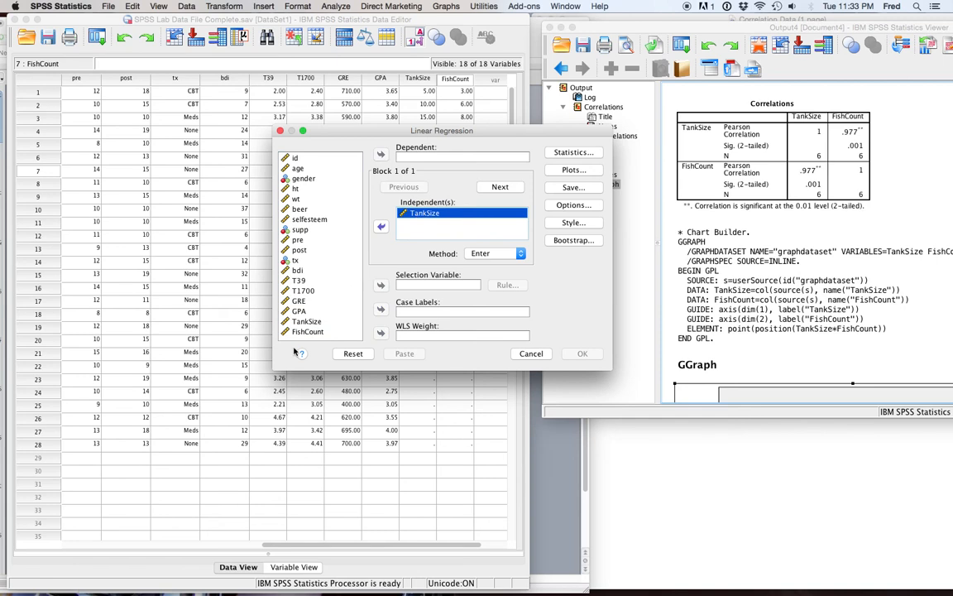
drag(285, 332, 424, 157)
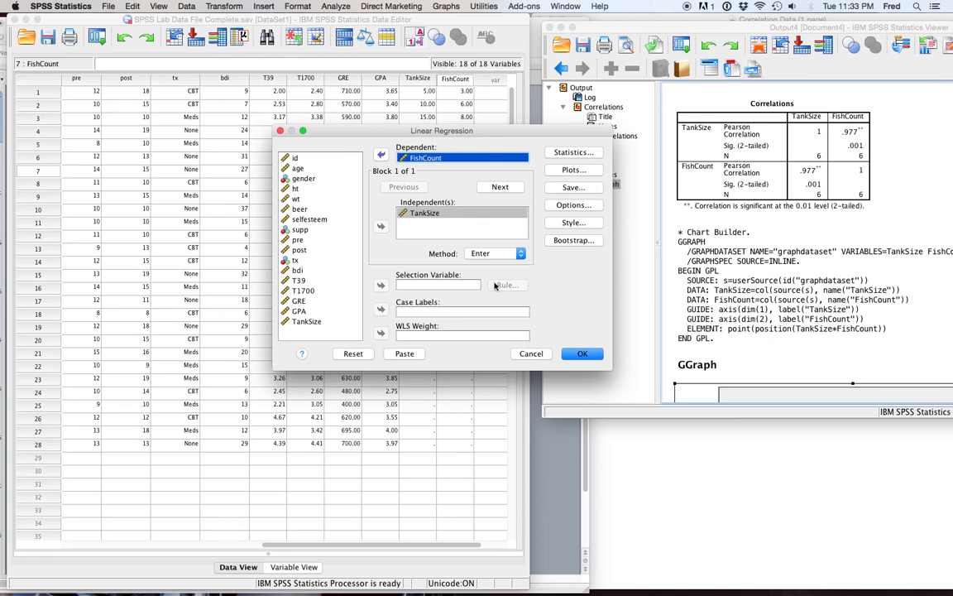
- Keep Estimates and Model fit as the regression statistics and run the linear regression
click(579, 154)
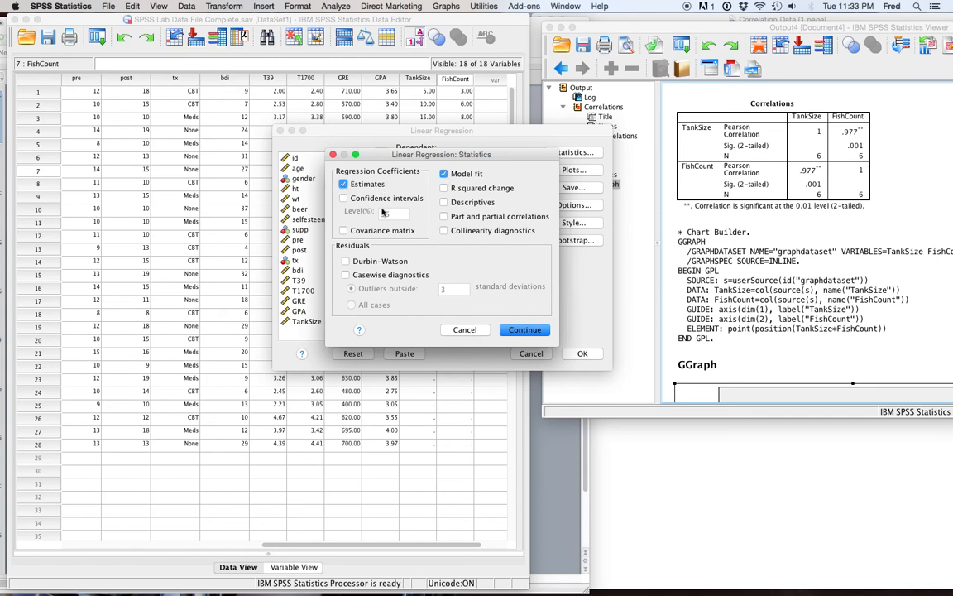
click(524, 330)
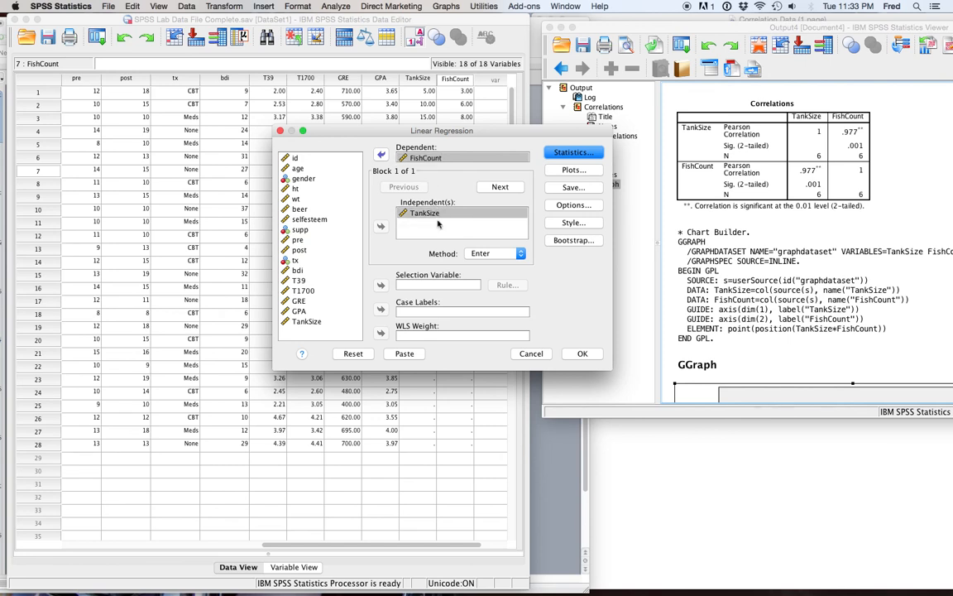
click(436, 157)
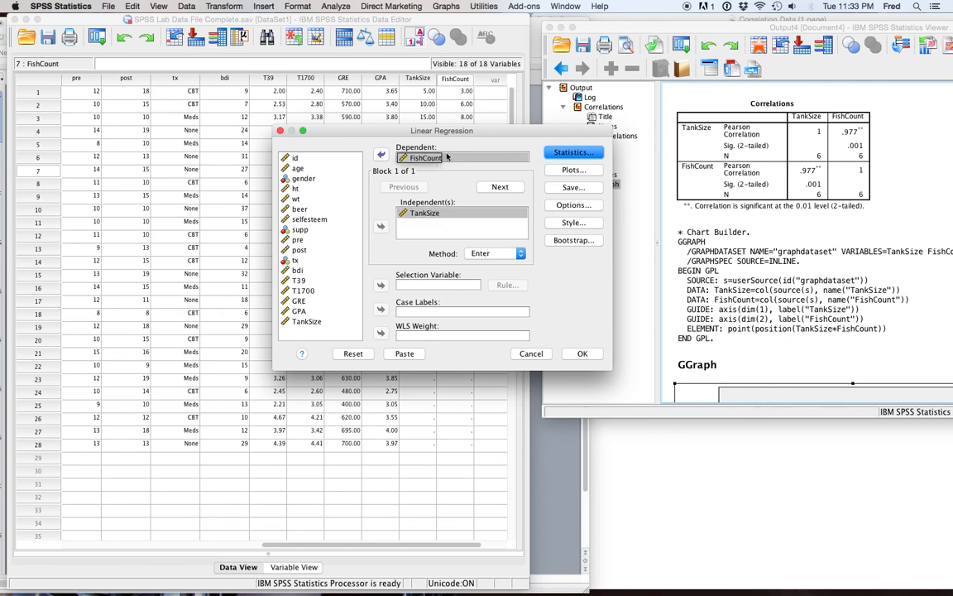
click(583, 353)
- Examine the regression output's Model Summary, ANOVA and Coefficients tables for R Square, the constant and the TankSize slope
drag(661, 26, 380, 20)
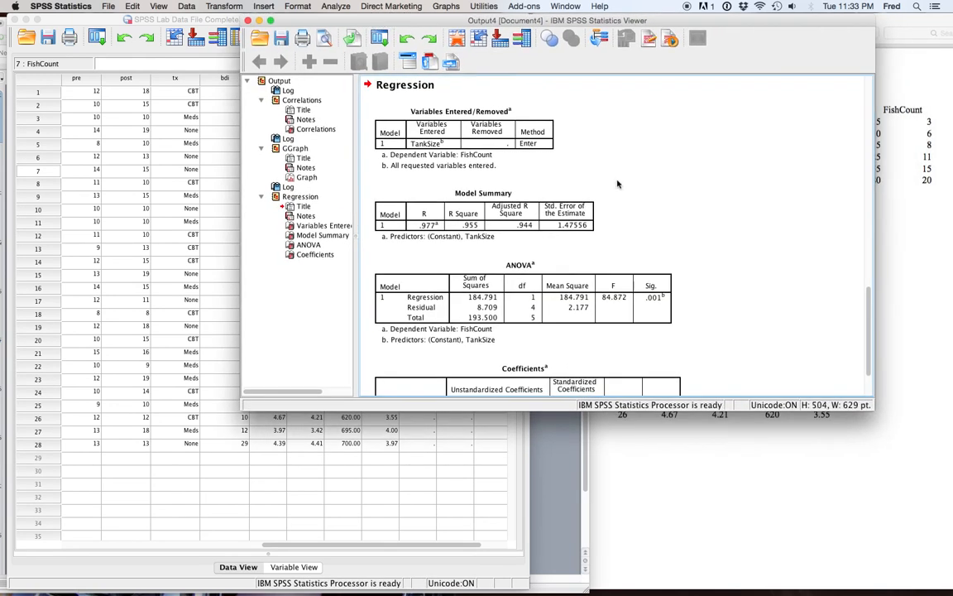
scroll(629, 199, down, 1)
scroll(631, 199, down, 1)
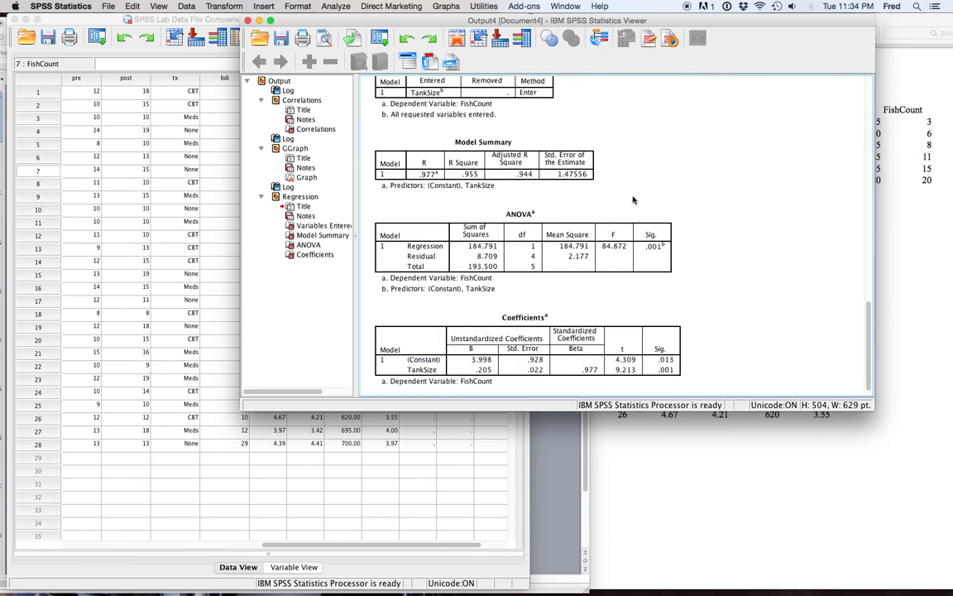
click(462, 178)
scroll(654, 201, down, 2)
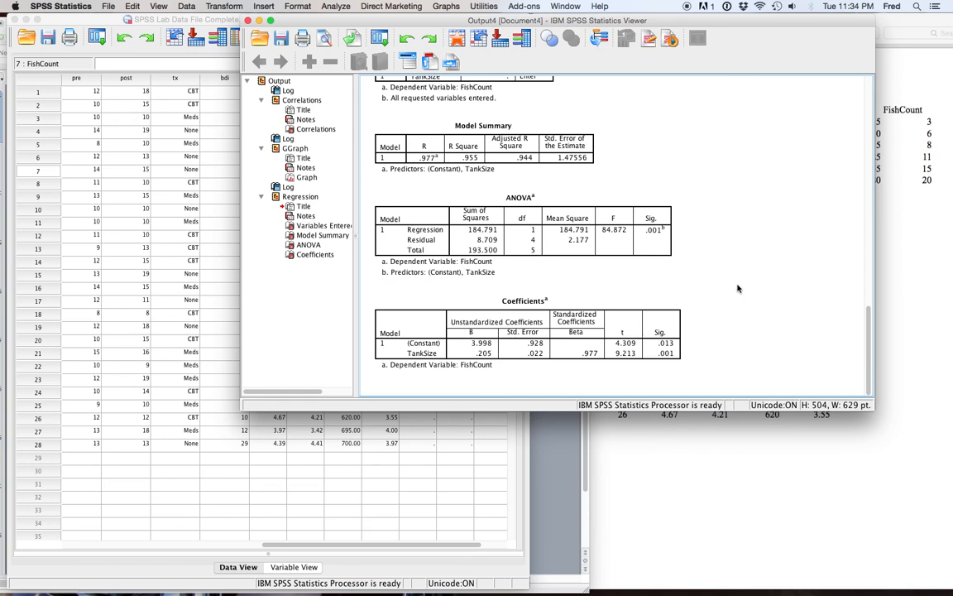
click(513, 303)
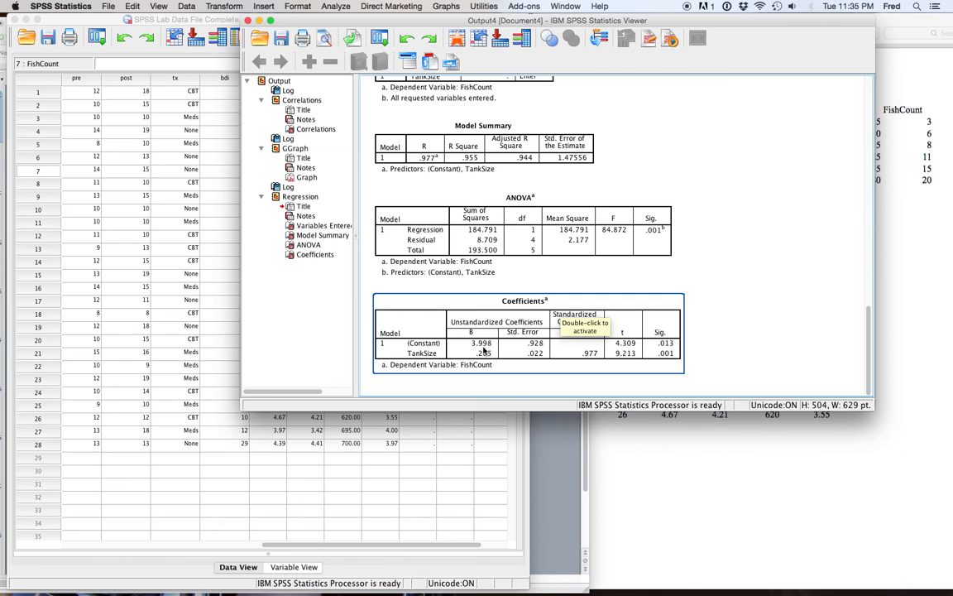
- Switch to the Word write-up beside the SPSS output and highlight the regression equation in item 6
drag(390, 20, 685, 47)
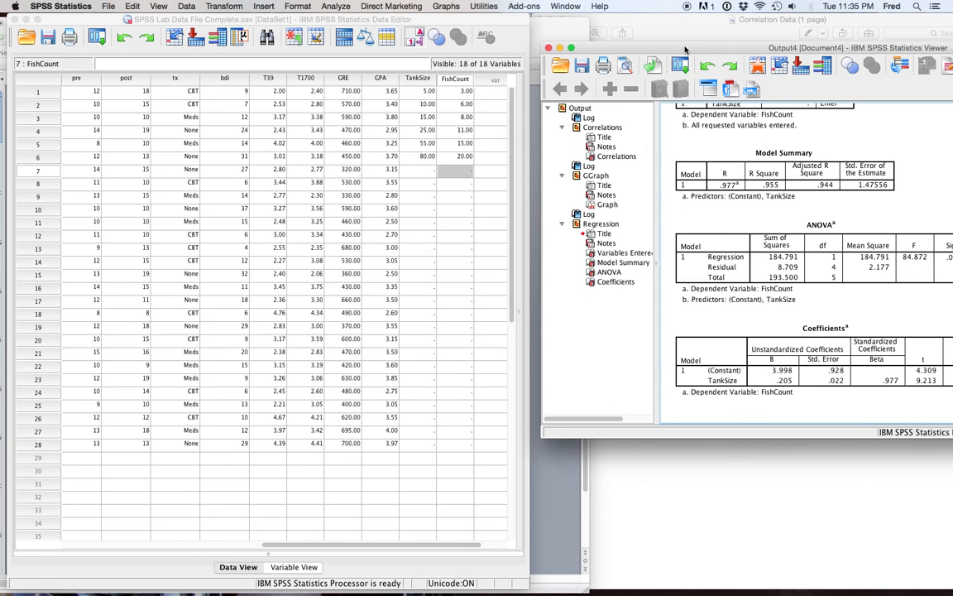
key(super+Tab)
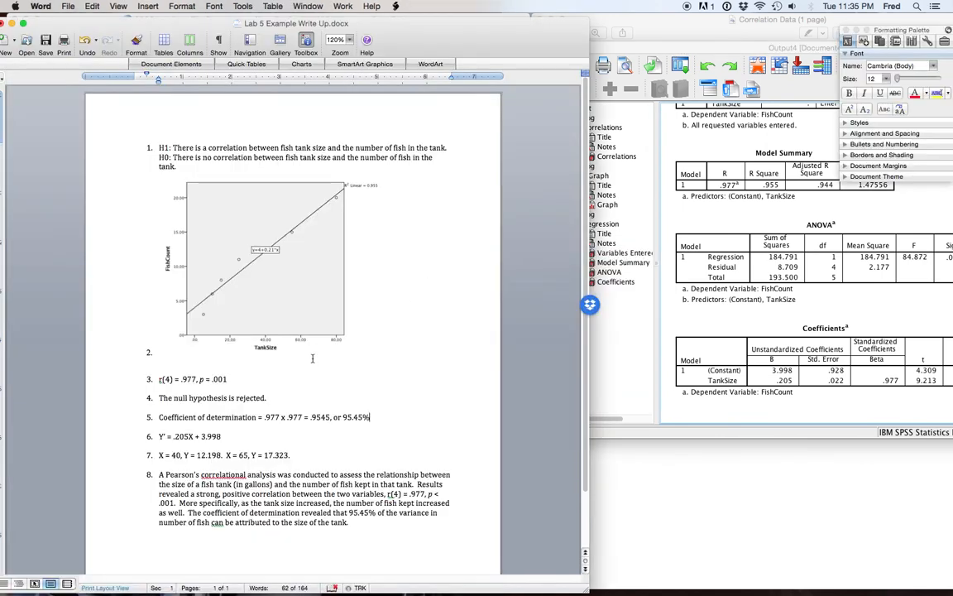
scroll(312, 358, down, 4)
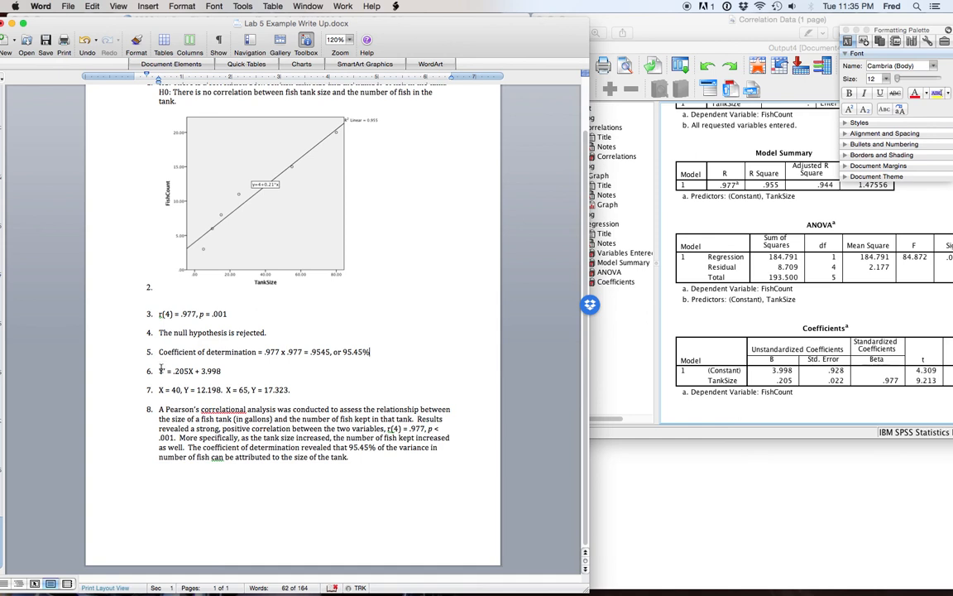
click(164, 371)
click(210, 370)
drag(161, 371, 159, 371)
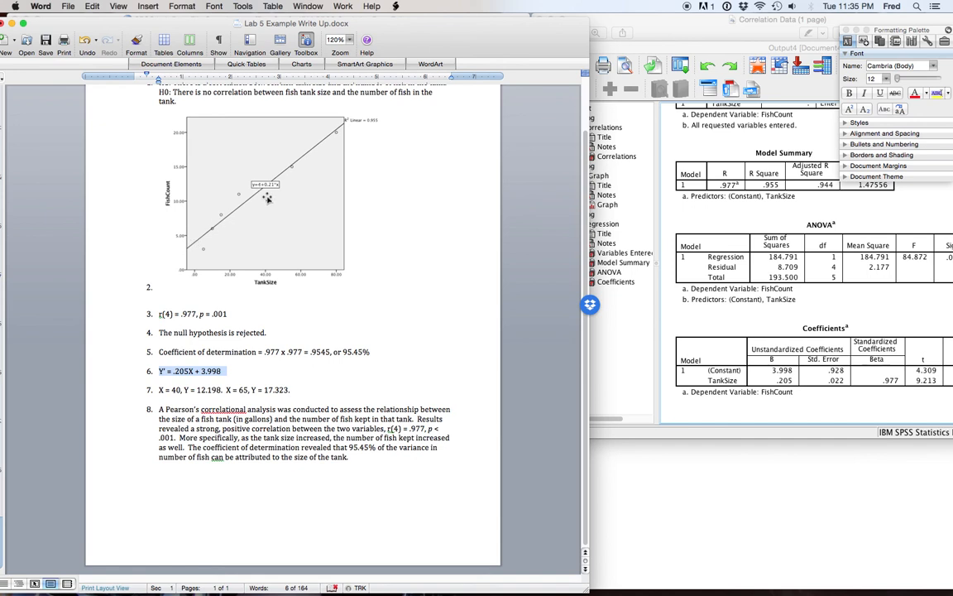
- Return to the SPSS output and compare the scatterplot's fit-line equation with the B values in the Coefficients table
click(653, 372)
scroll(678, 373, up, 10)
scroll(678, 374, down, 5)
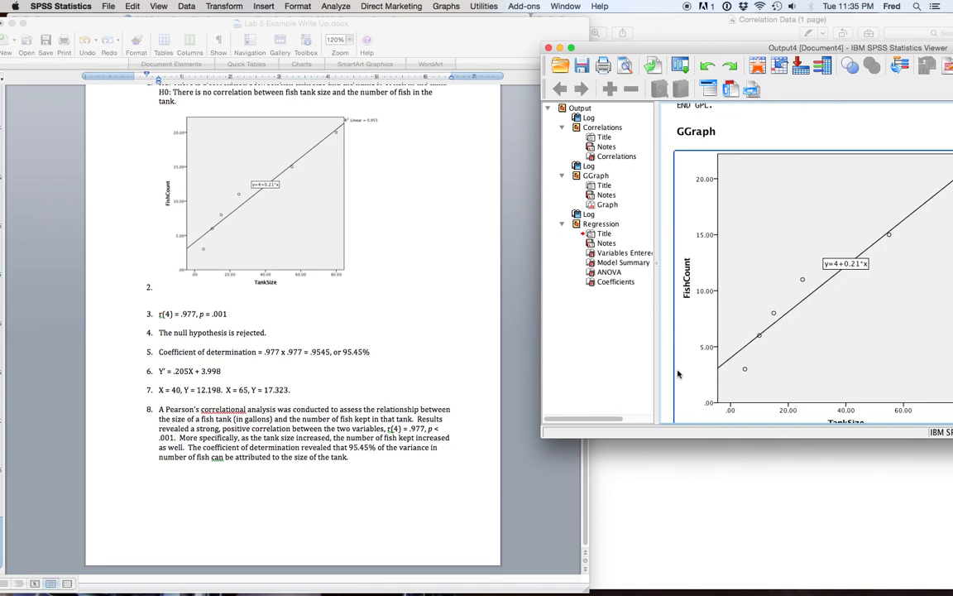
drag(762, 49, 593, 40)
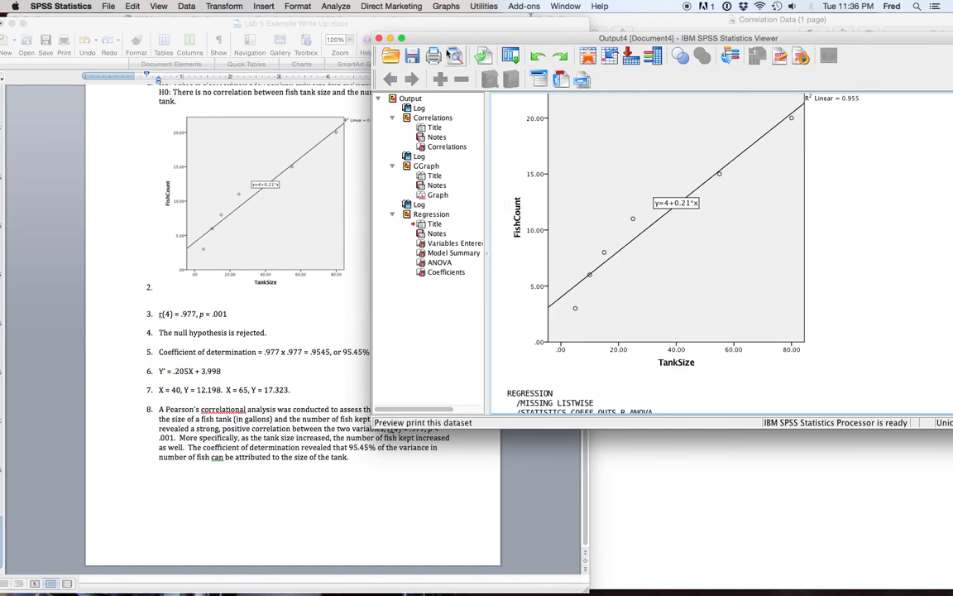
drag(422, 39, 491, 38)
scroll(612, 235, down, 1)
scroll(612, 235, down, 10)
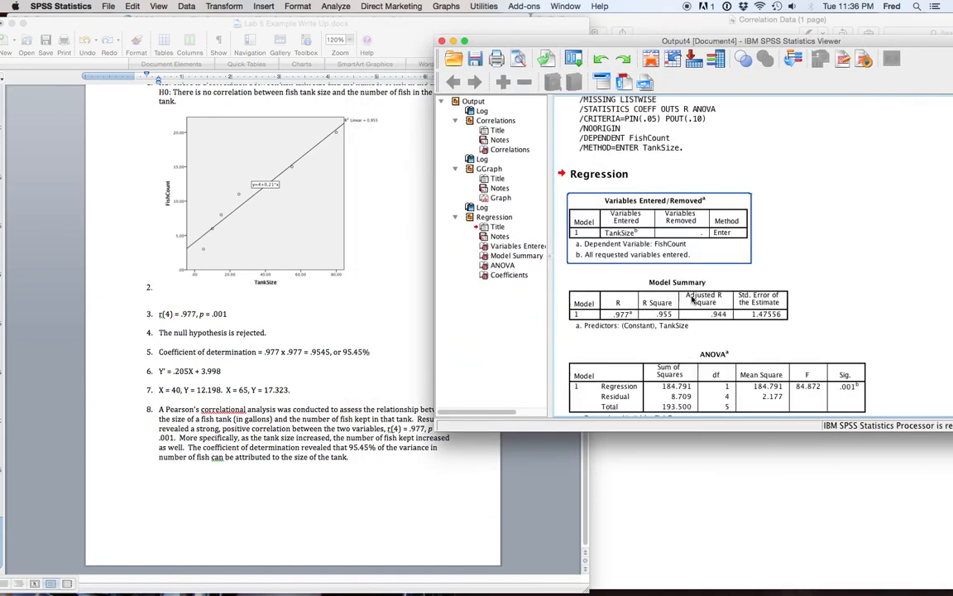
click(680, 376)
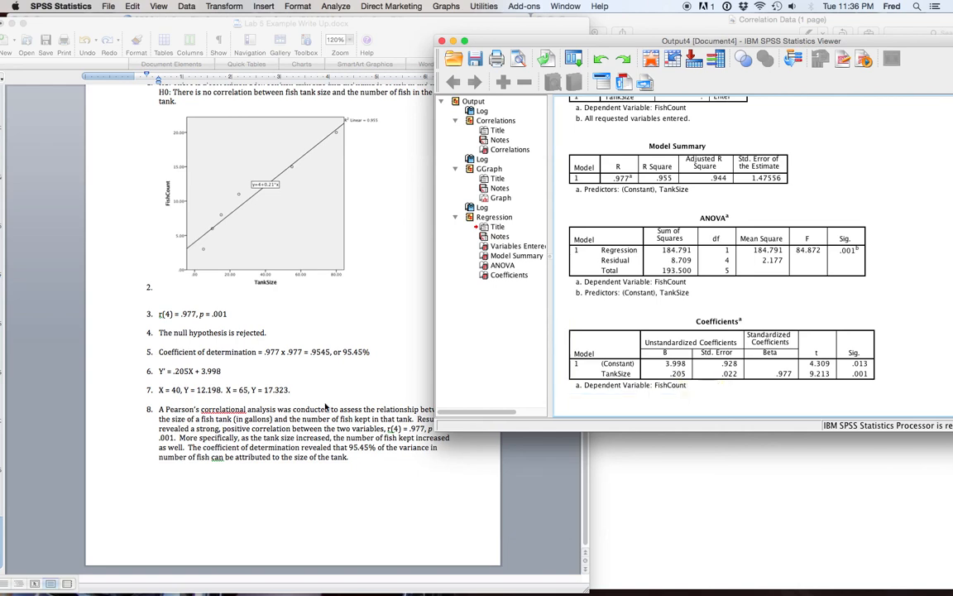
- In the Word write-up, examine how the item 6 equation yields the item 7 predictions for X = 40 and X = 65
click(279, 370)
triple_click(279, 369)
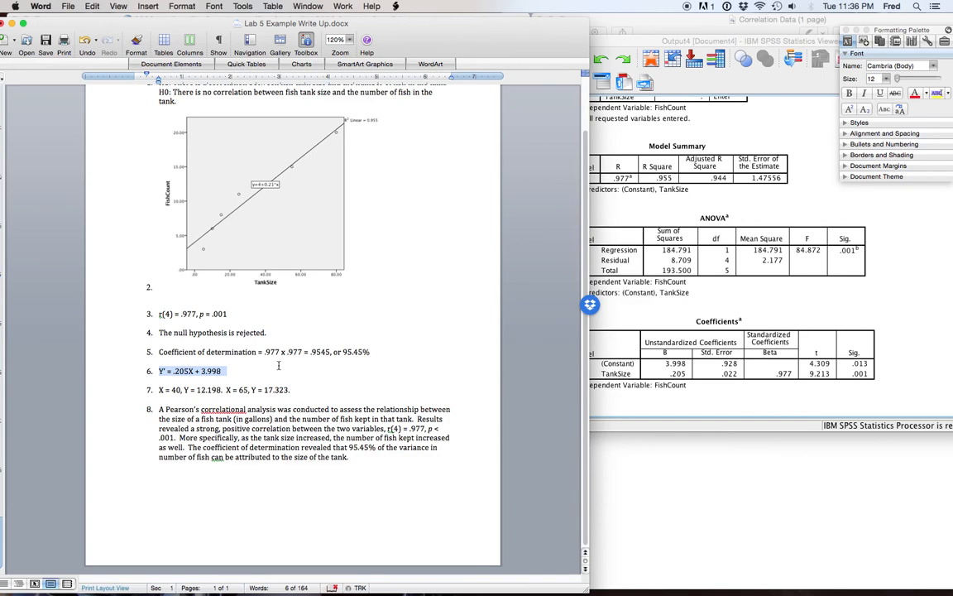
click(227, 371)
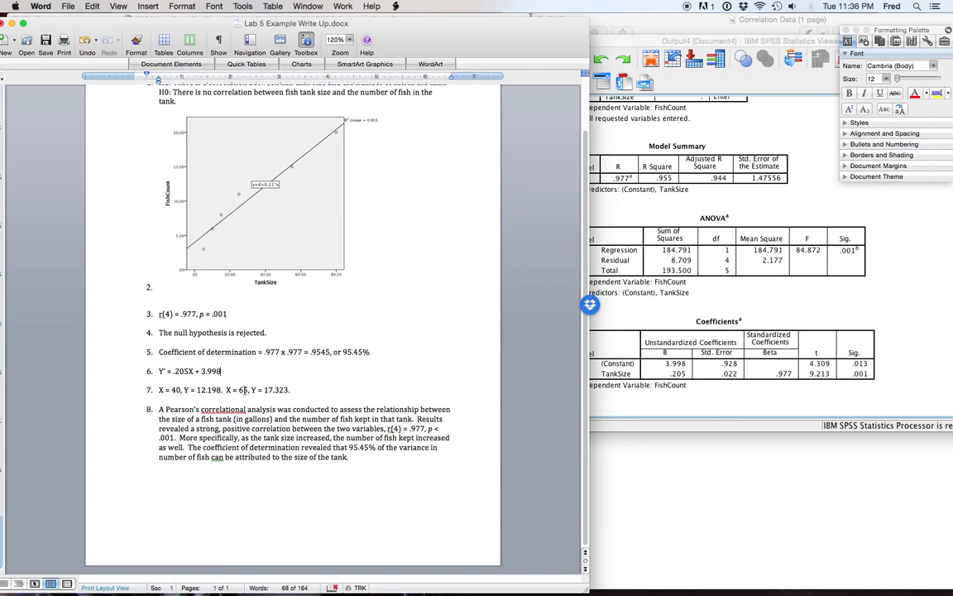
click(248, 390)
click(248, 390)
click(190, 370)
drag(178, 372, 190, 375)
click(242, 389)
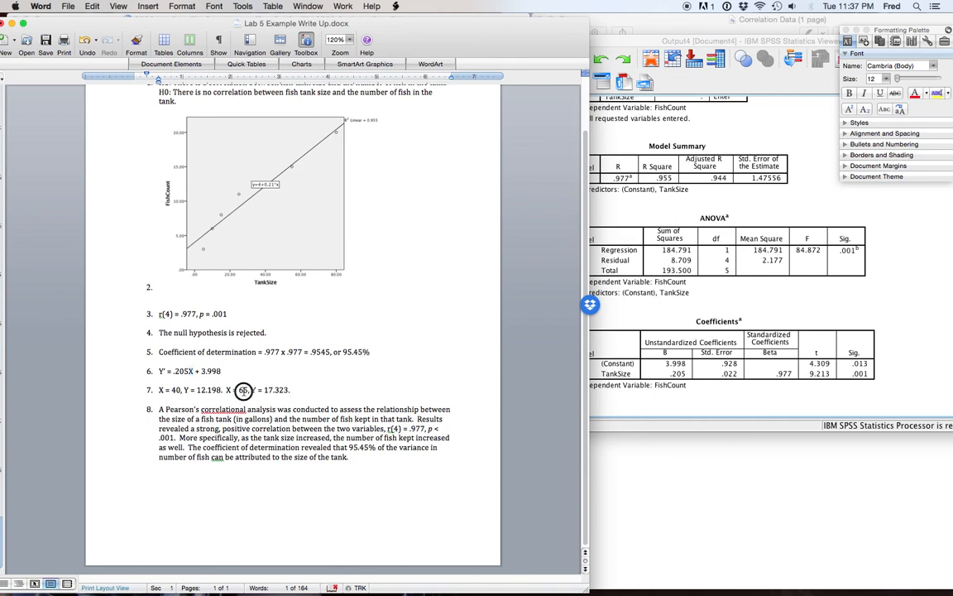
double_click(265, 390)
key(Right)
text(.)
- In item 8 of the write-up, highlight in turn the purpose sentence, the strong positive correlation statement and its r and p statistics
drag(415, 419, 160, 408)
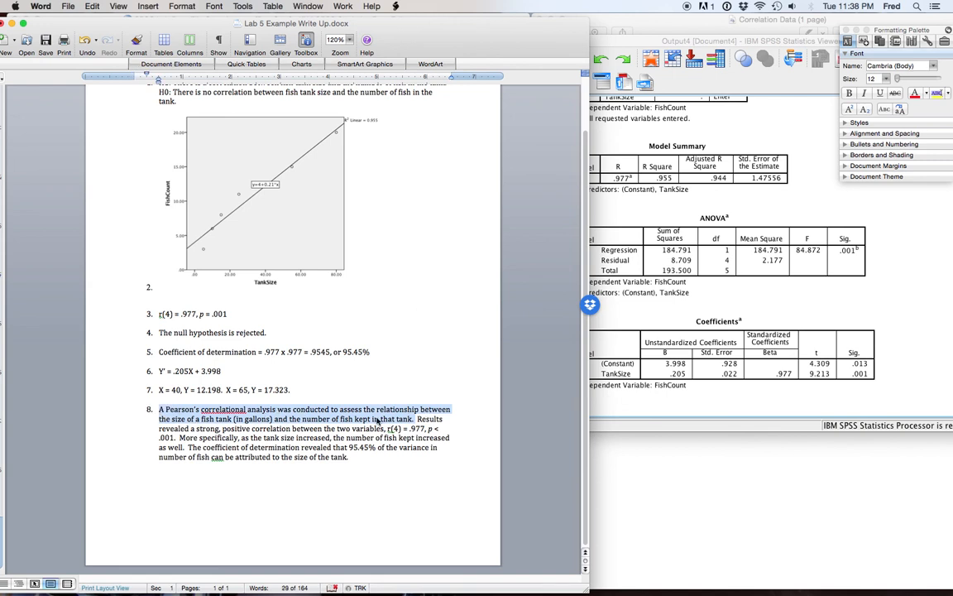
click(418, 419)
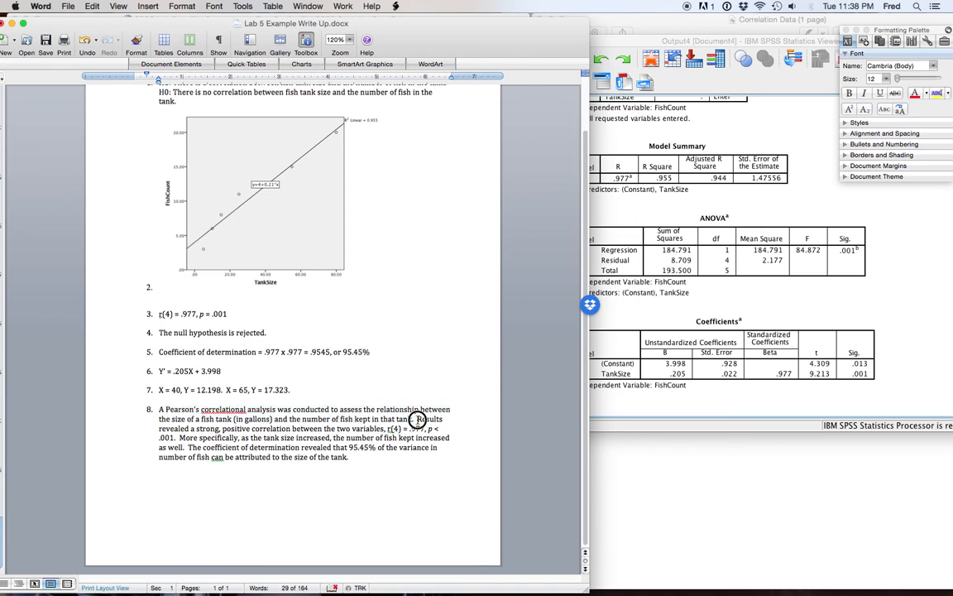
drag(418, 419, 388, 428)
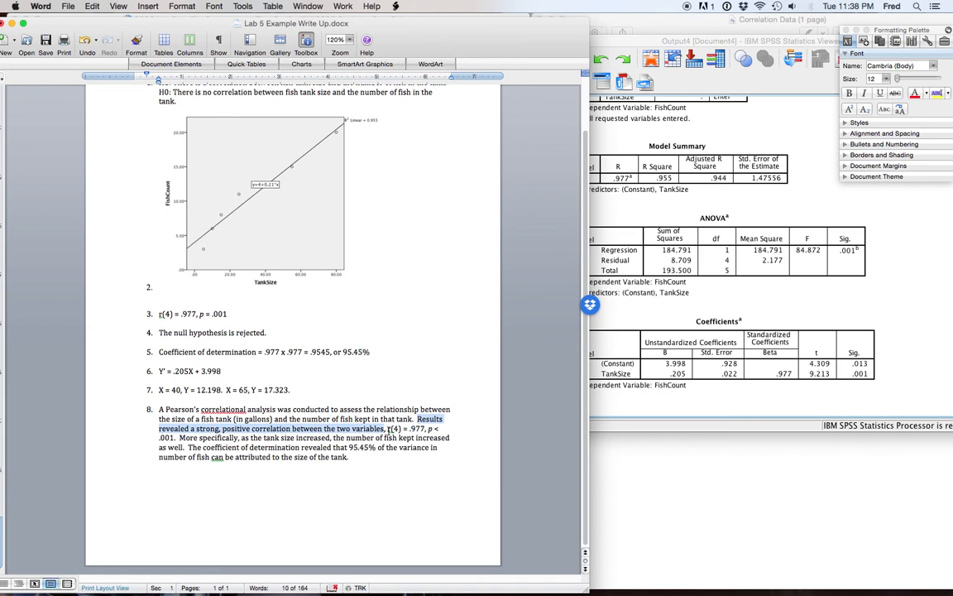
drag(388, 428, 172, 438)
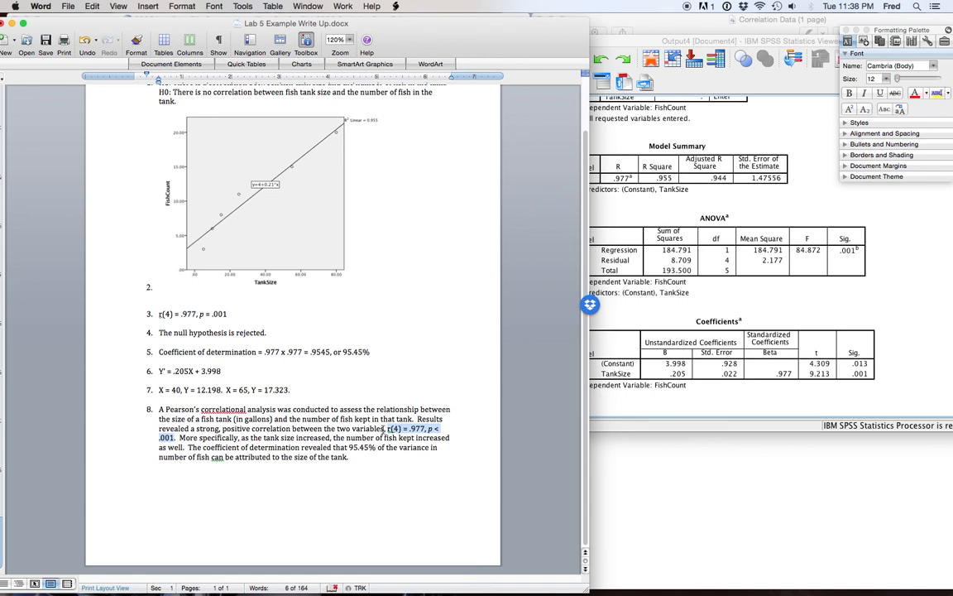
click(177, 438)
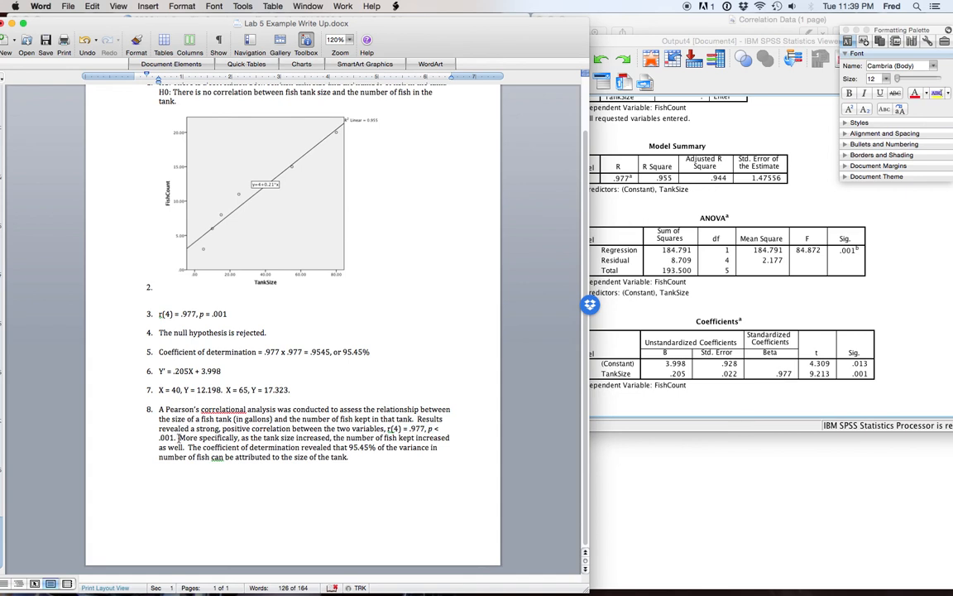
- Highlight item 8's sentences on the direction of the relationship and the coefficient of determination, and review the whole write-up
mouse_move(179, 437)
mouse_down()
mouse_move(422, 439)
mouse_move(194, 441)
mouse_move(179, 452)
mouse_move(189, 448)
mouse_up()
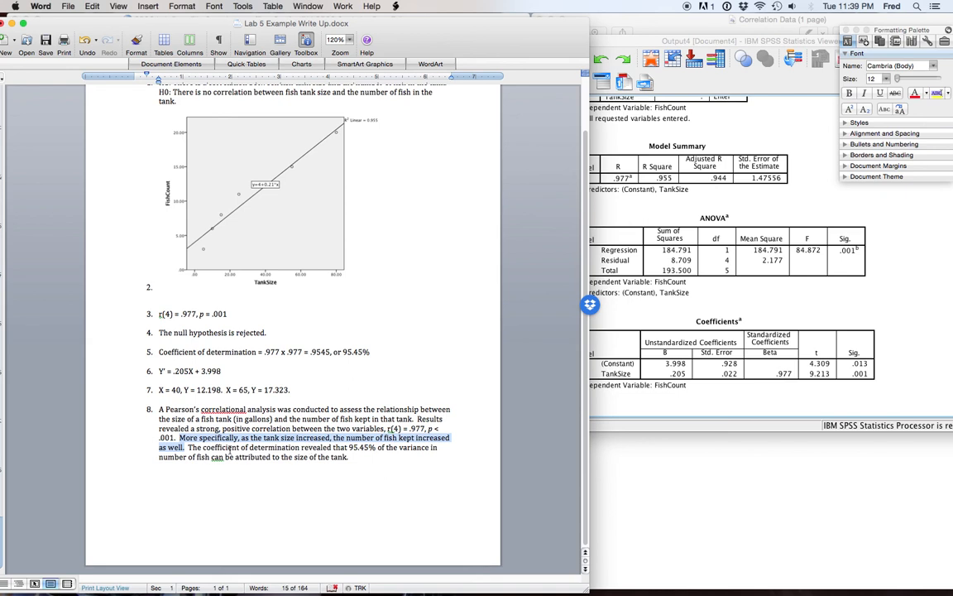
drag(187, 448, 351, 458)
click(351, 458)
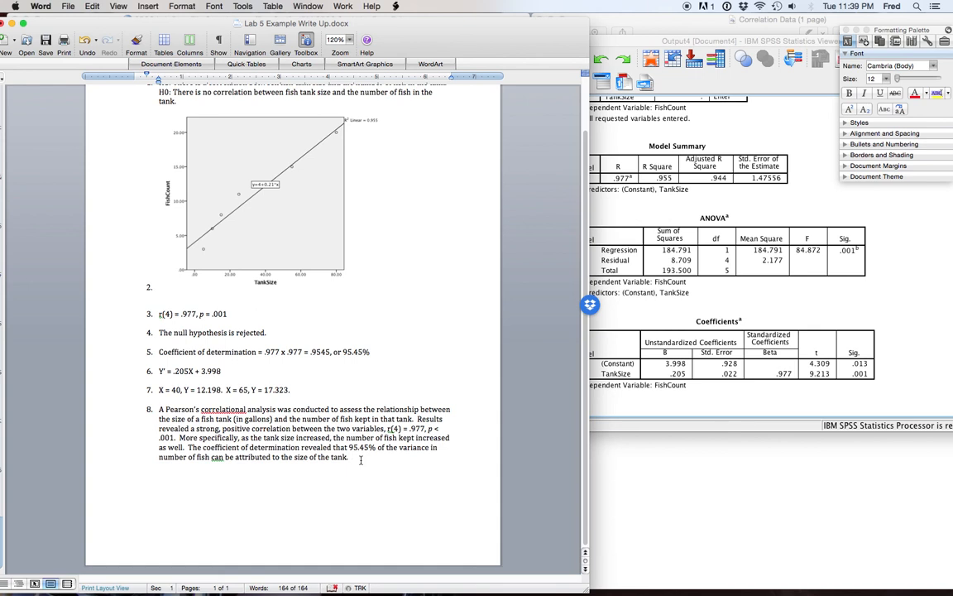
scroll(374, 313, up, 3)
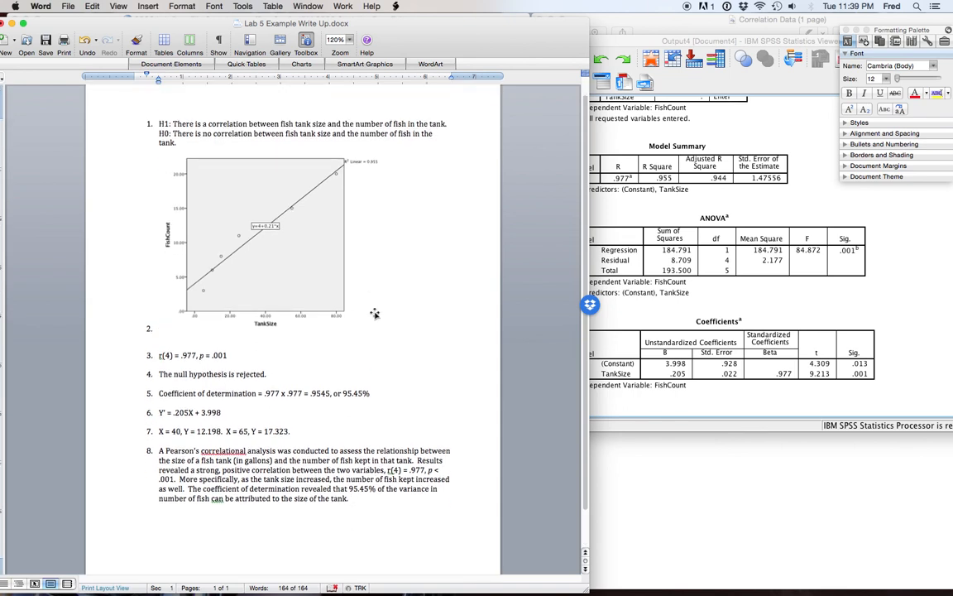
scroll(374, 314, down, 2)
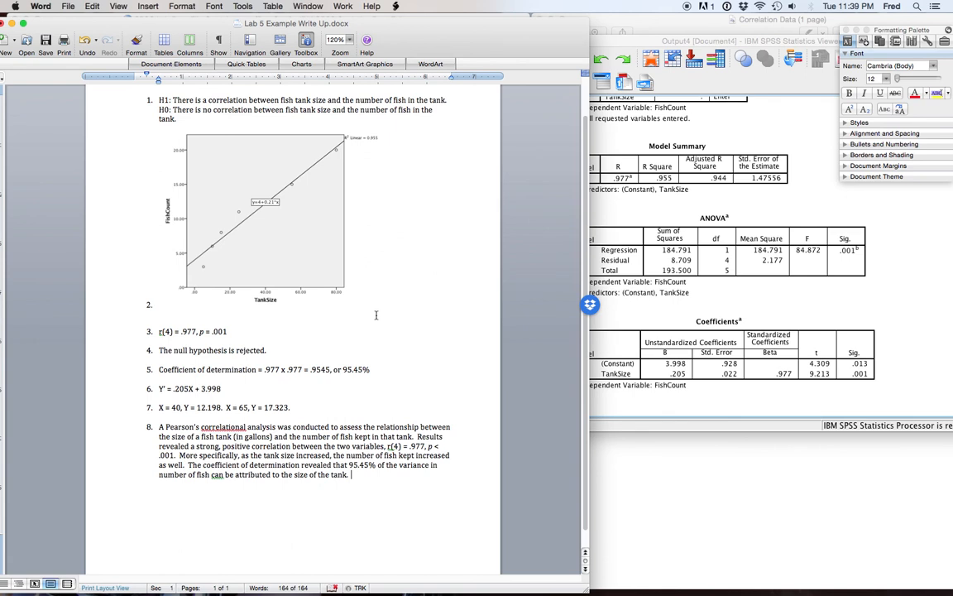
- Switch to the SPSS Data Editor and look through the dataset's variables from age across to TankSize and FishCount
drag(196, 23, 269, 65)
click(254, 24)
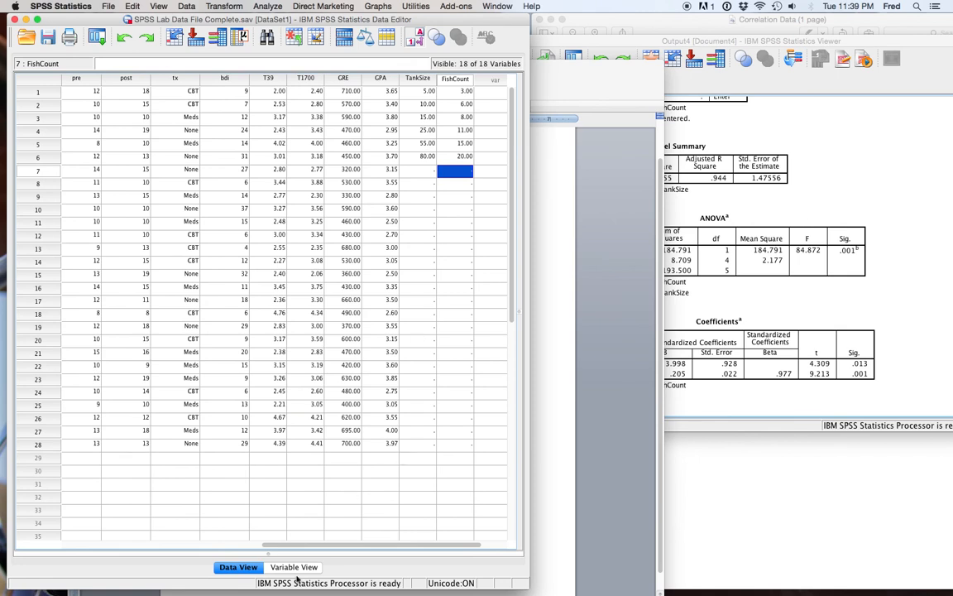
drag(312, 548, 124, 538)
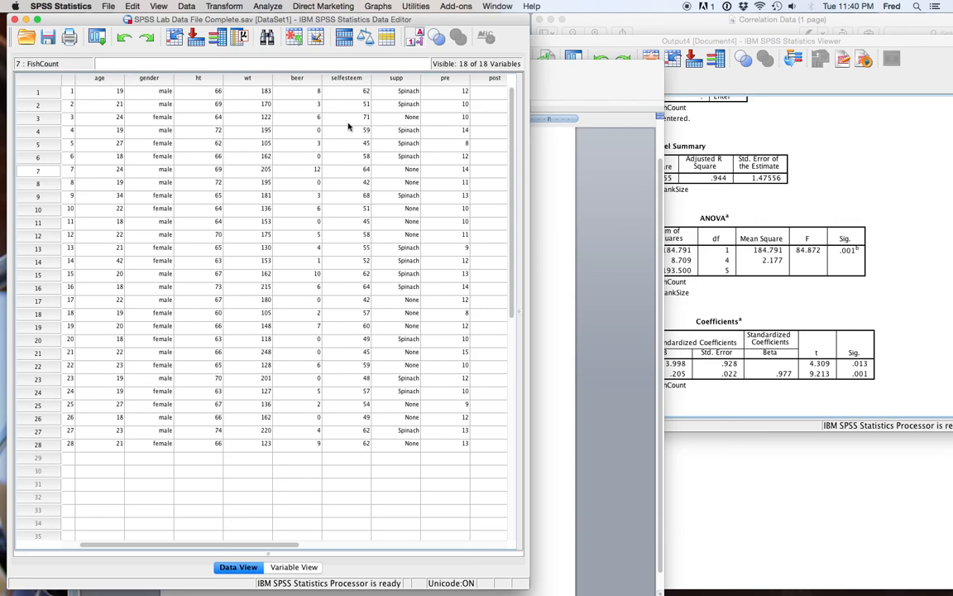
drag(276, 545, 351, 544)
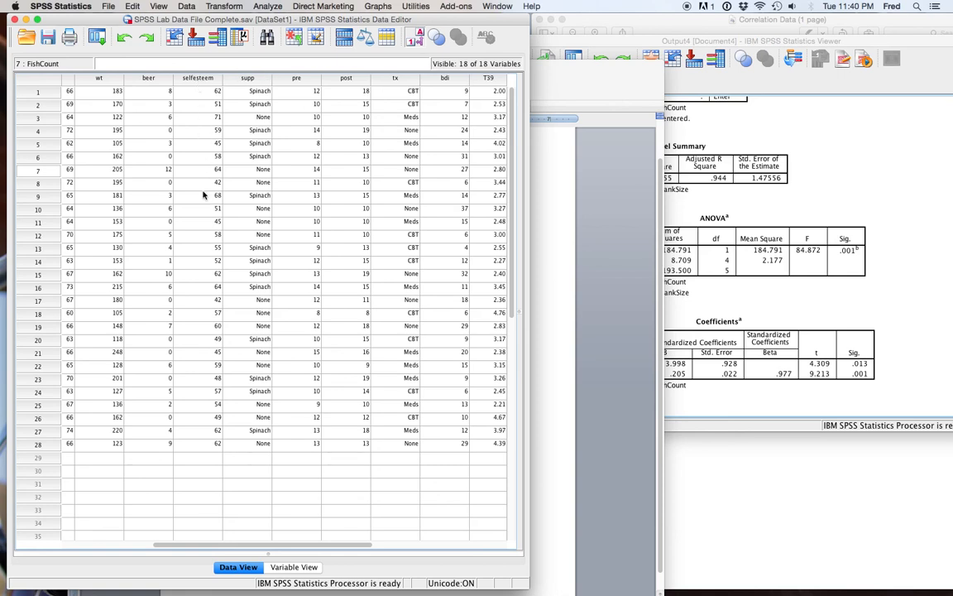
drag(289, 545, 362, 547)
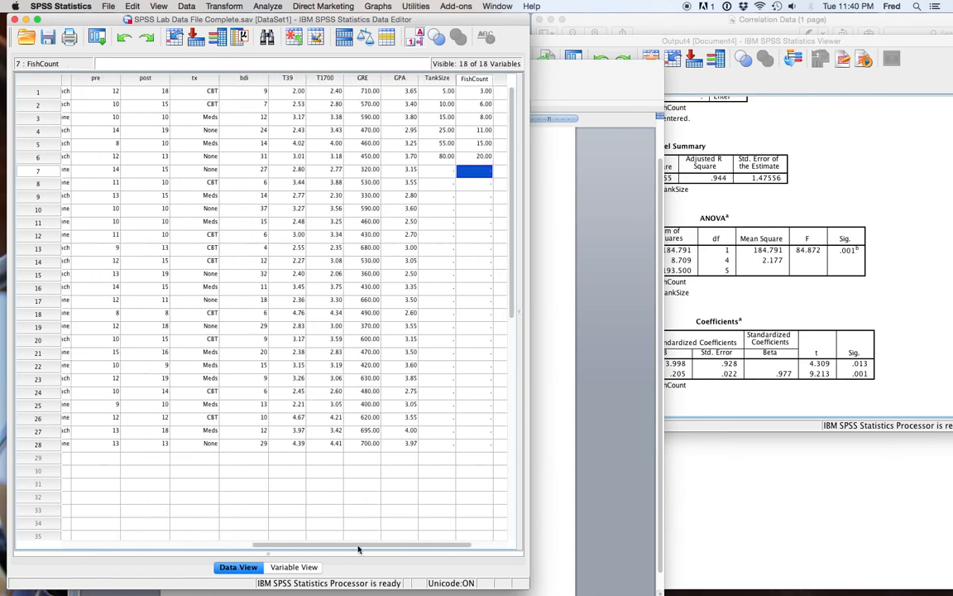